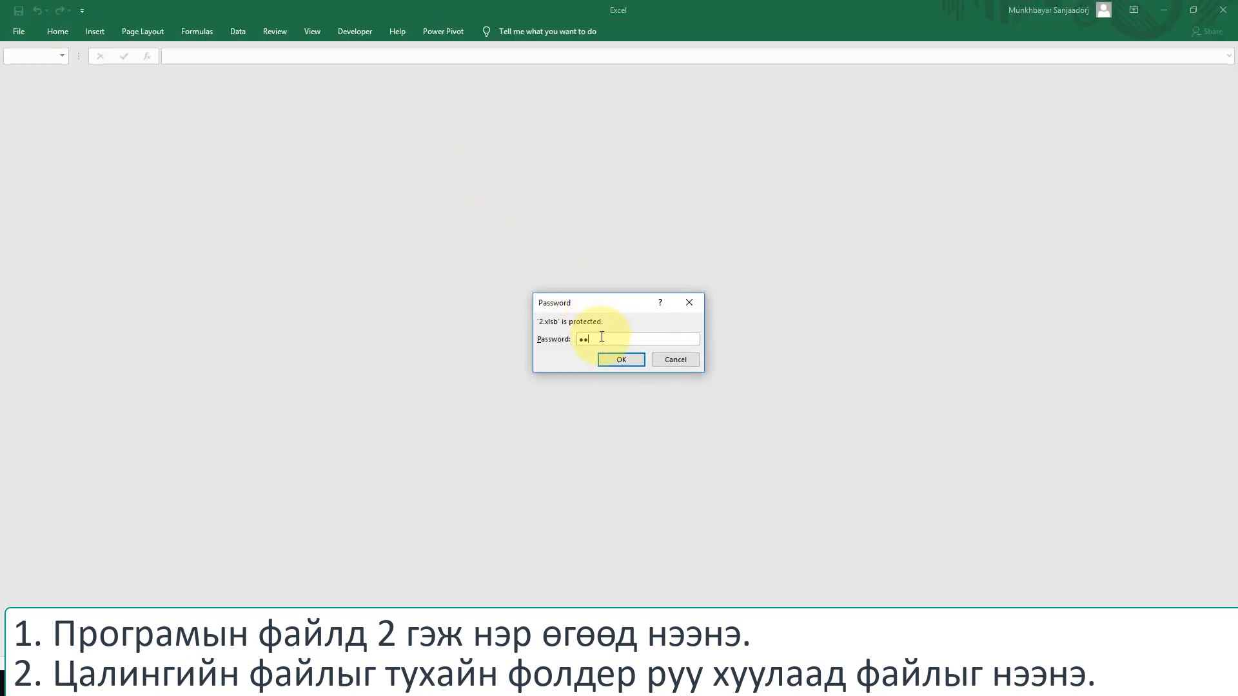
Unlock the protected 2.xlsb workbook with its password and open its salary information sheet (2.Цалин мэдээлэл).
key(Return)
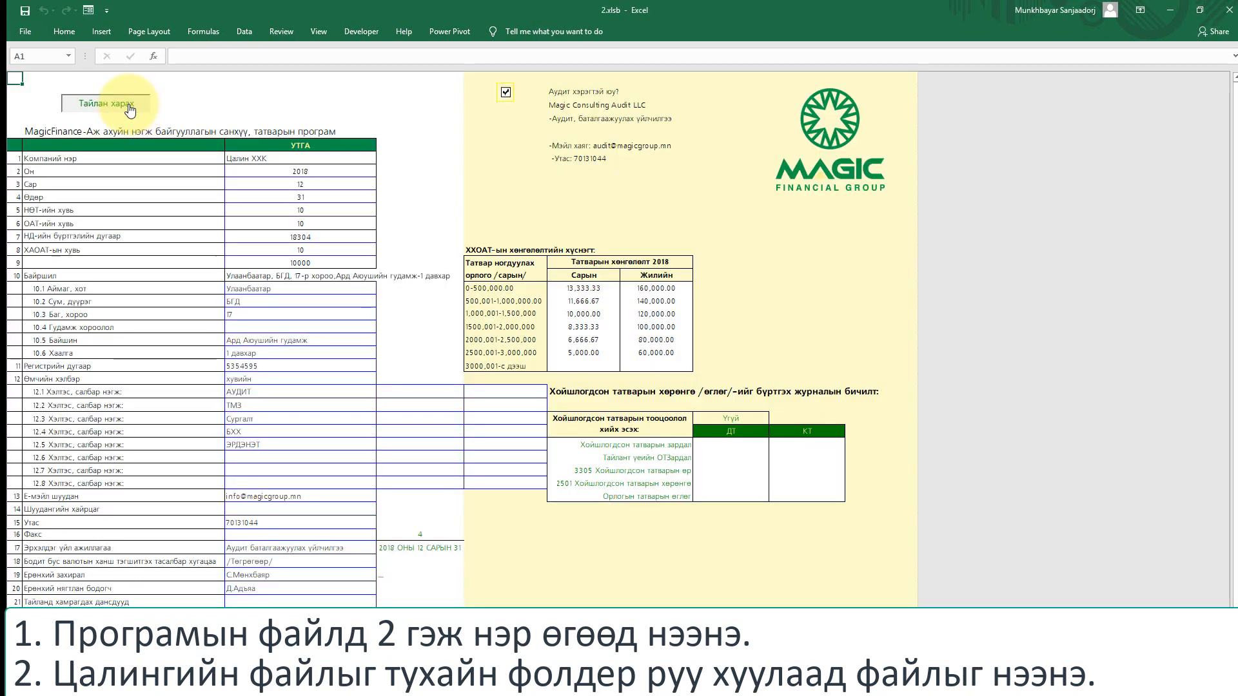
click(128, 107)
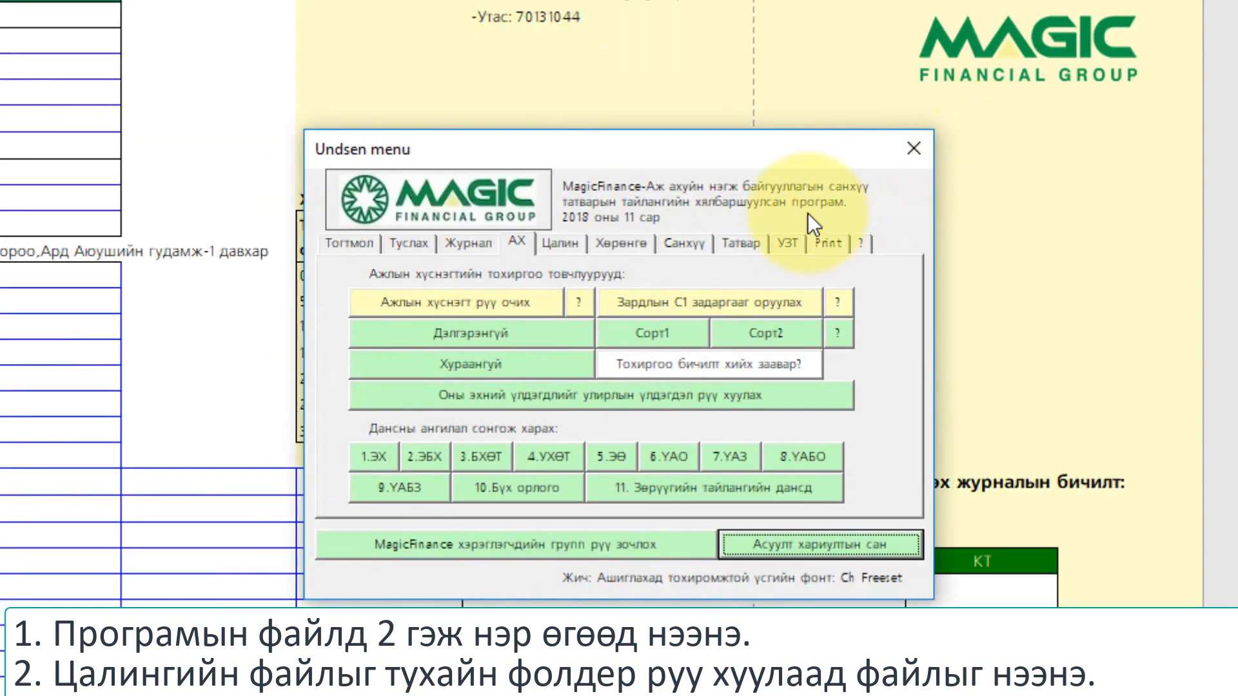
click(556, 245)
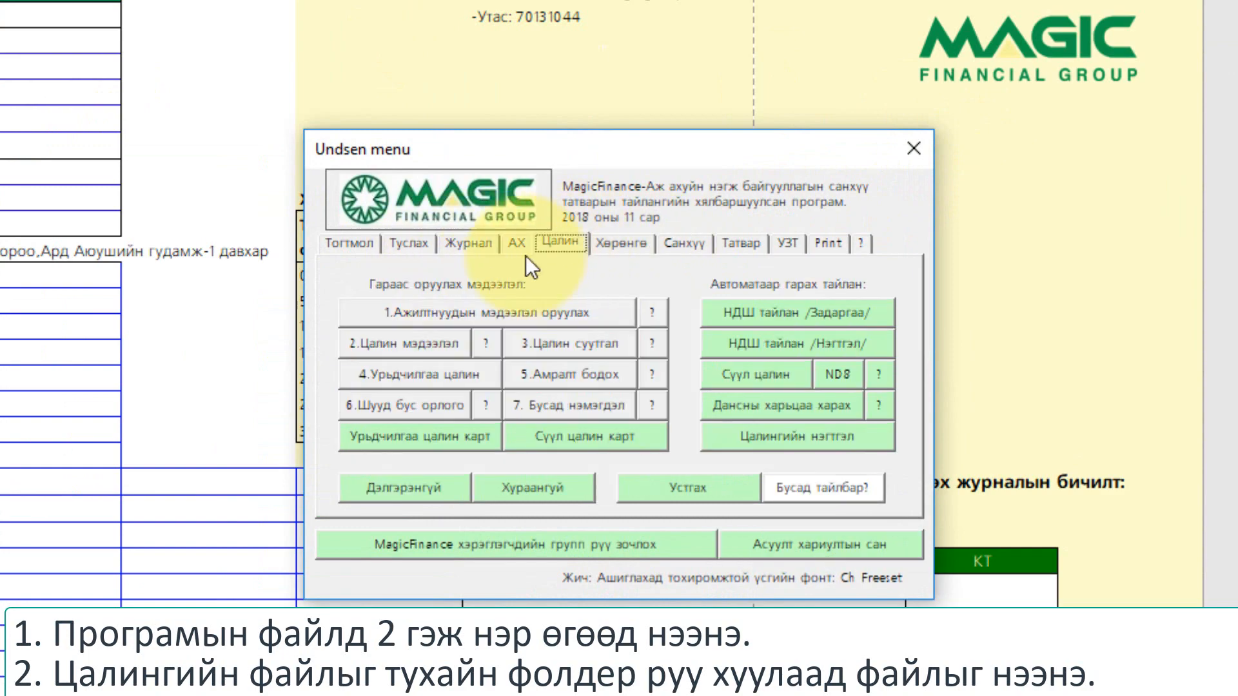
click(439, 353)
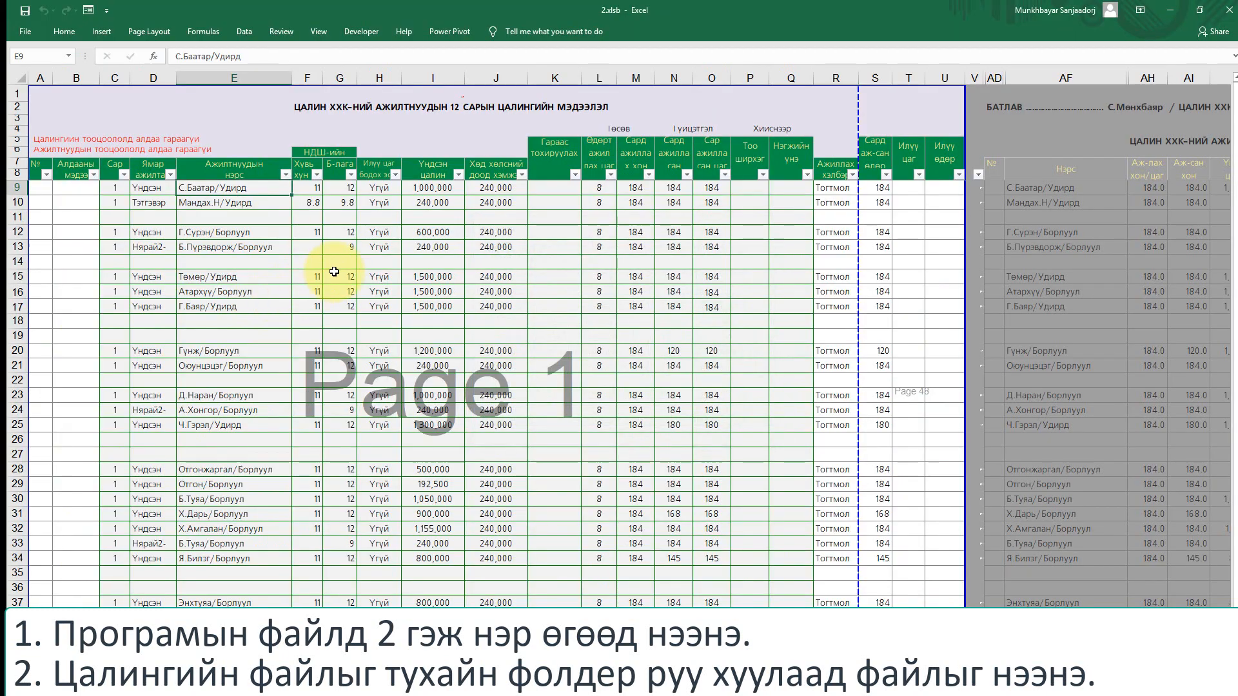
Examine the employees' salary input data and the calculated December salary table across the sheet's columns.
drag(114, 189, 873, 589)
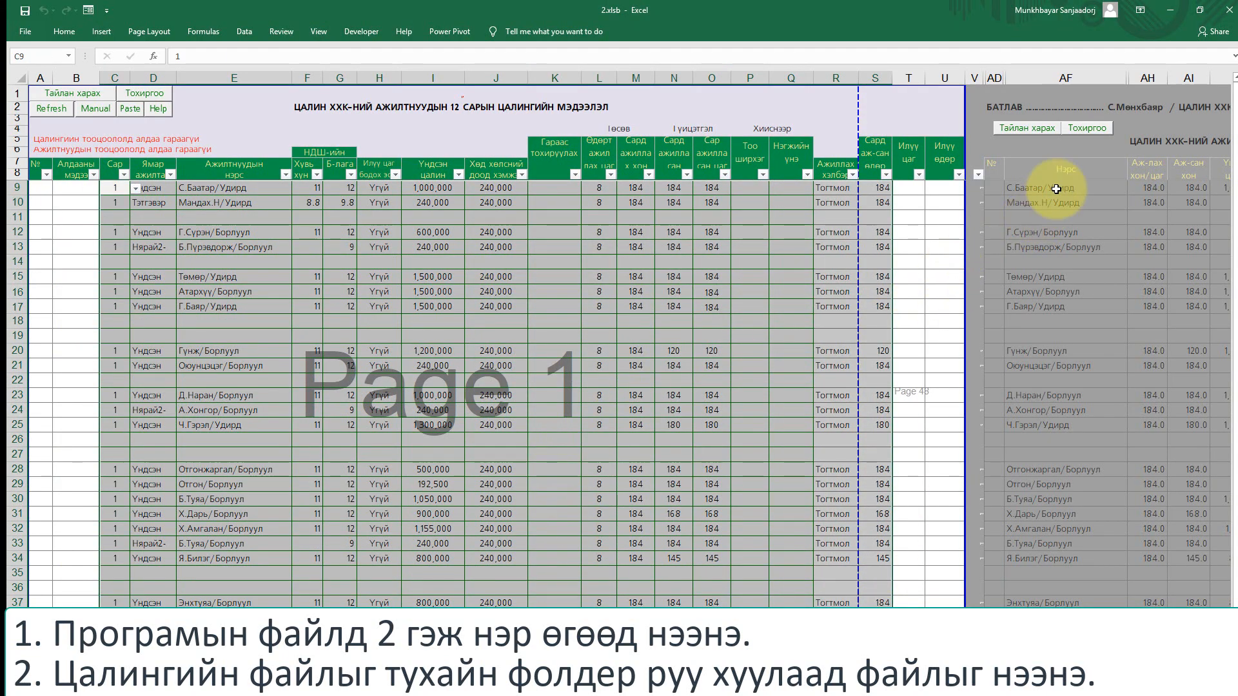
click(1145, 188)
key(Right)
key(Right)
key(Right)
key(Right)
key(Right)
key(Right)
key(Right)
key(Right)
key(Right)
key(Right)
key(Right)
key(Right)
key(Right)
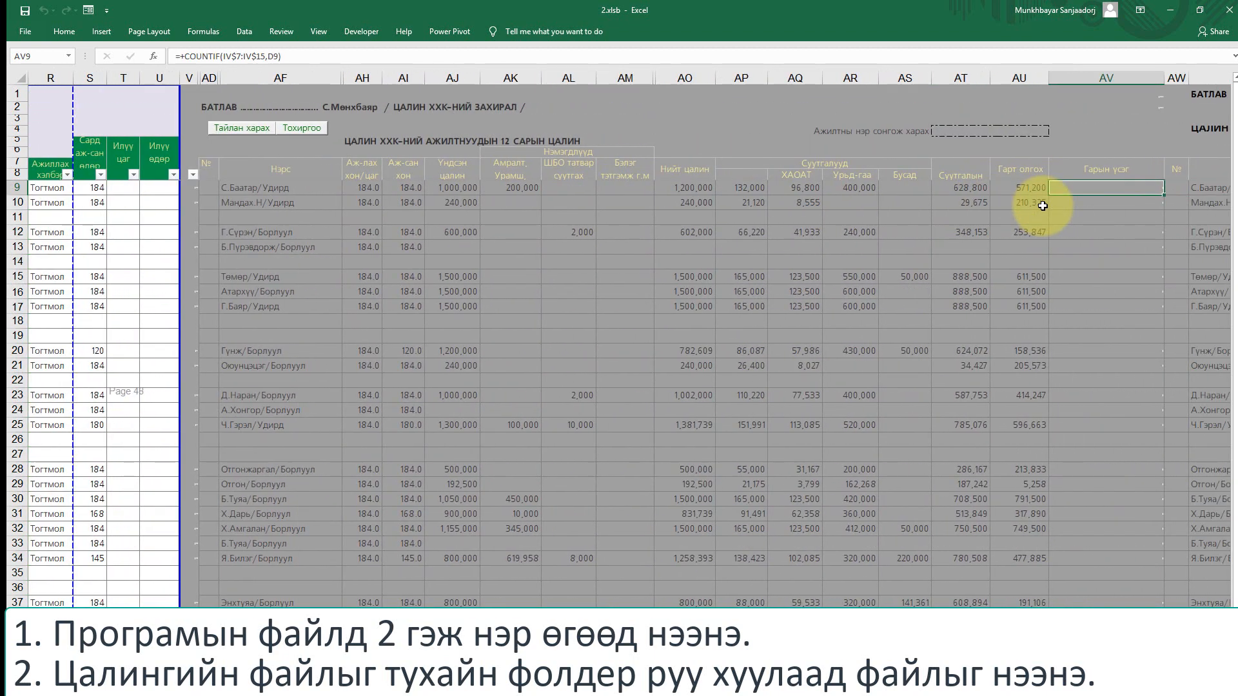
key(Left)
key(Left)
key(Left)
key(Left)
key(Left)
key(Left)
key(Left)
key(Left)
key(Left)
key(Left)
key(Left)
key(Left)
key(Left)
key(Left)
key(Left)
key(Left)
key(Left)
key(Left)
key(Left)
key(Left)
key(Left)
key(Left)
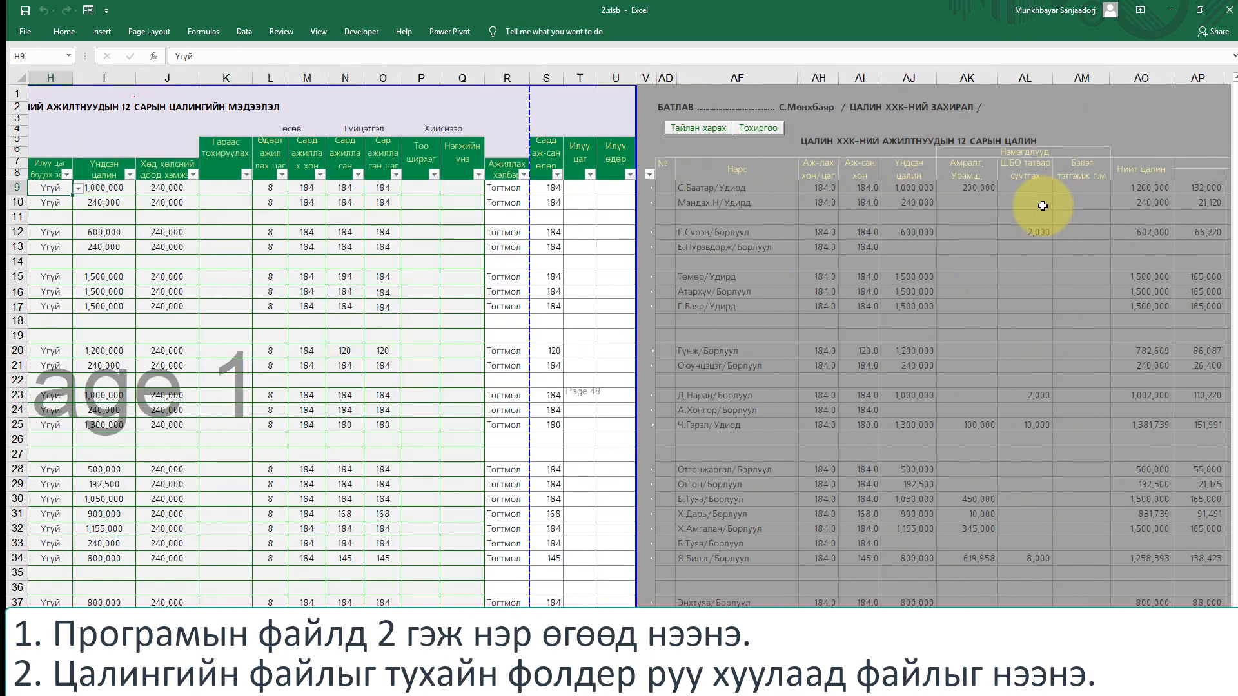
key(Left)
key(Left)
key(Left)
key(Left)
key(Left)
key(Left)
key(Left)
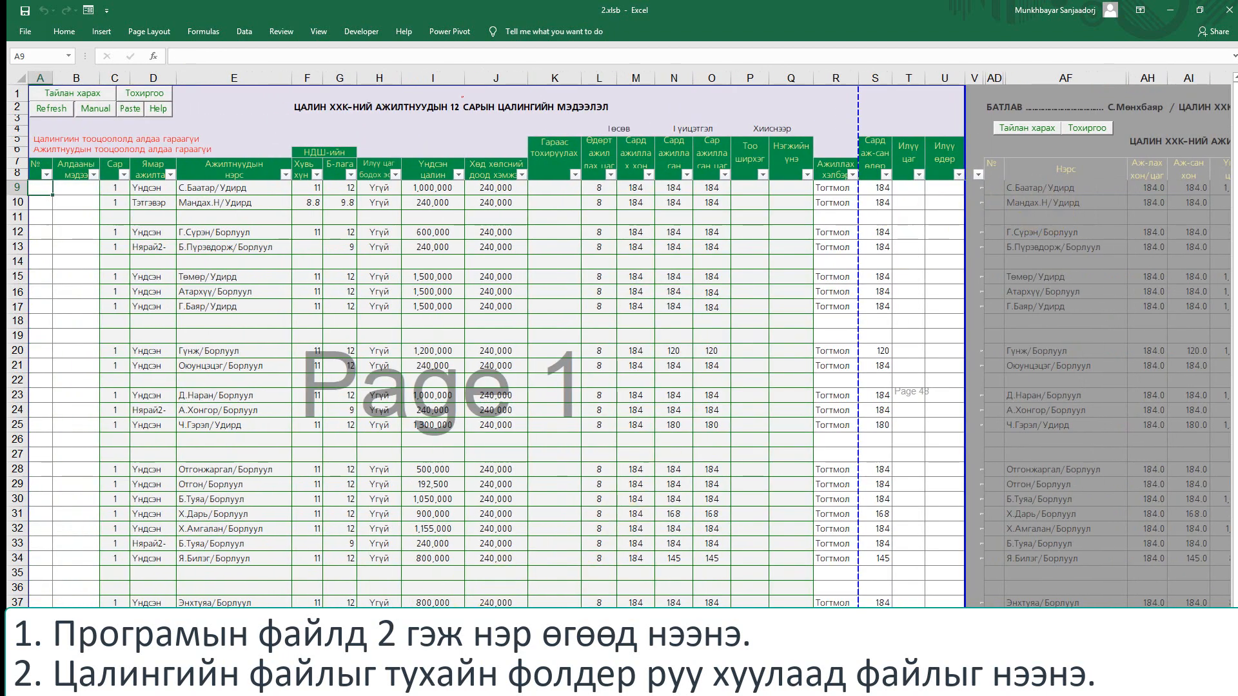
Switch to the tsalin folder in File Explorer, open tsalin.xlsb and dismiss its welcome message.
click(309, 590)
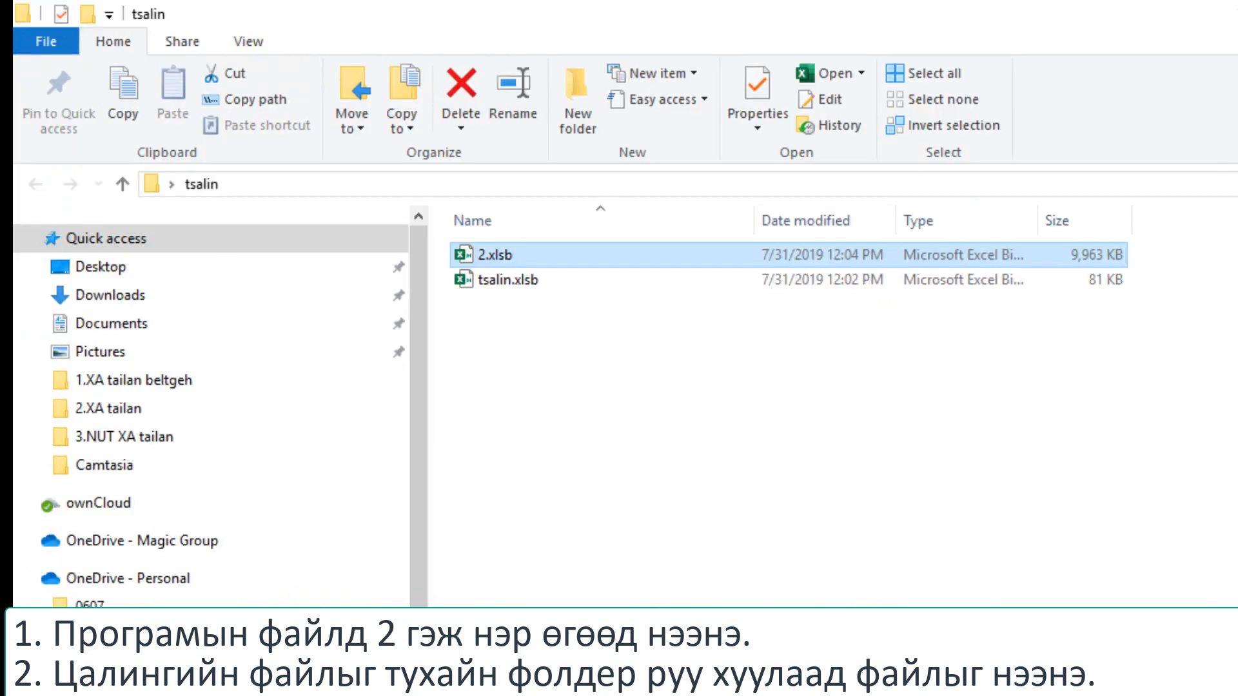
click(532, 278)
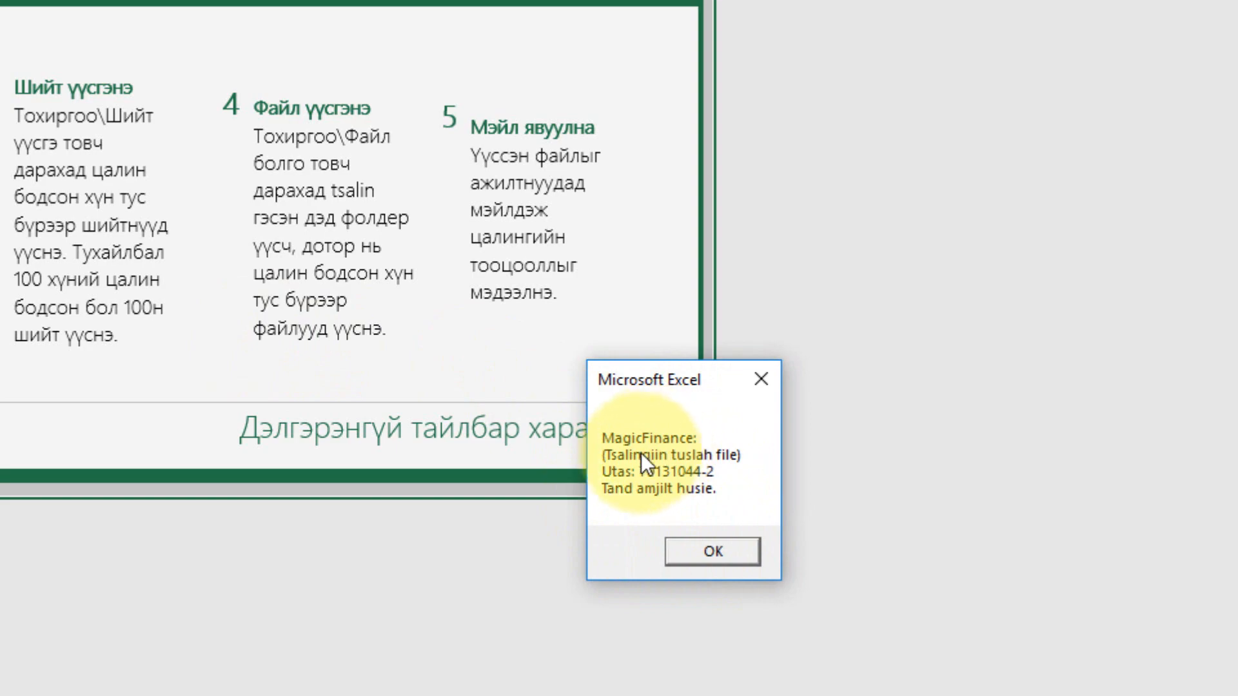
click(702, 549)
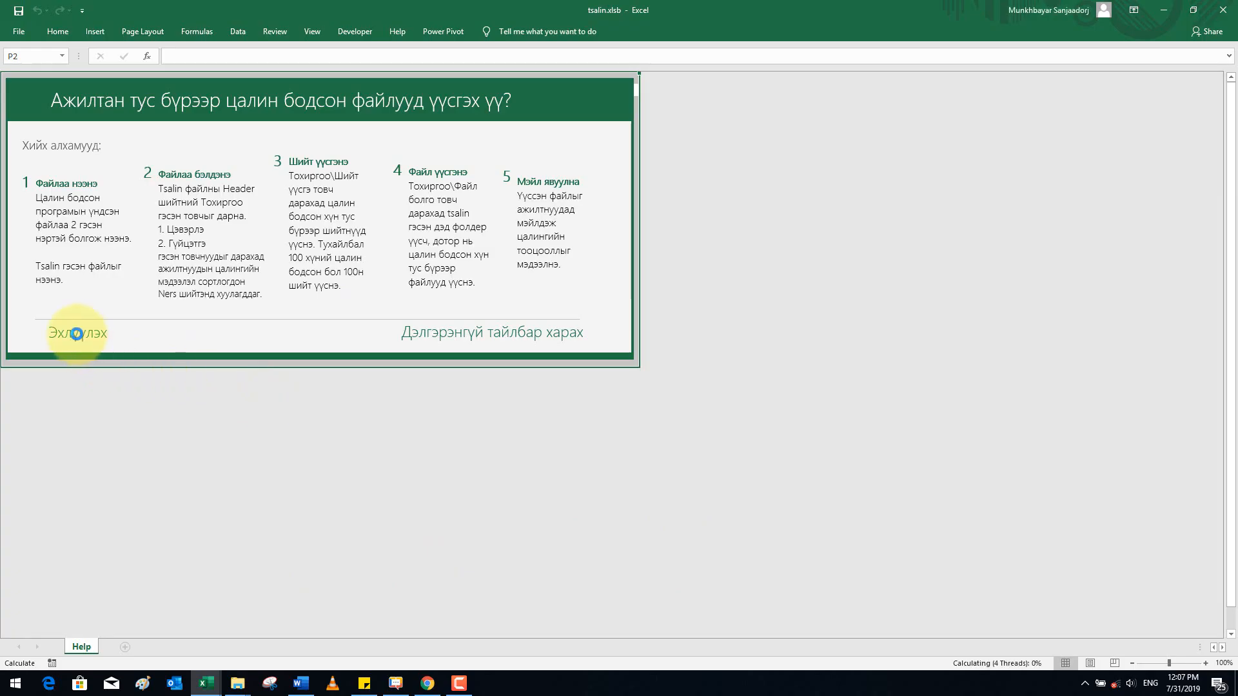
Start the payroll file tool (Эхлүүлэх) and run 1. Цэвэрлэ to clear the Ners sheet's data and delete the extra sheets.
click(76, 333)
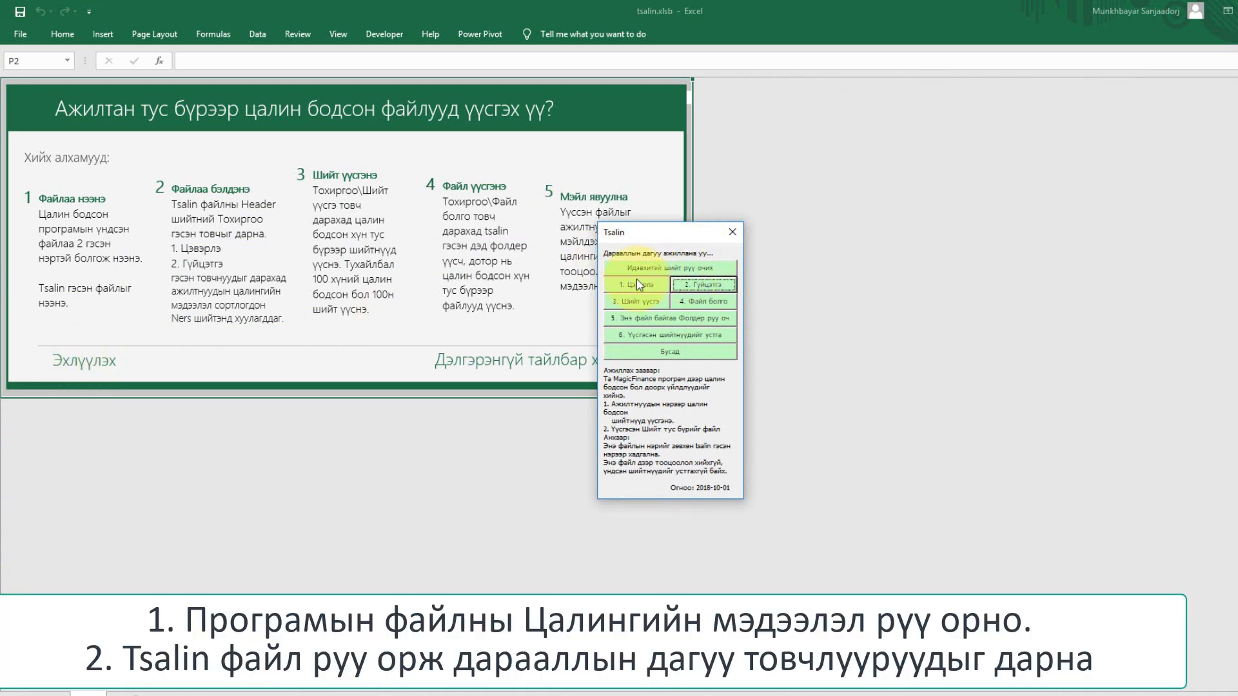
click(627, 284)
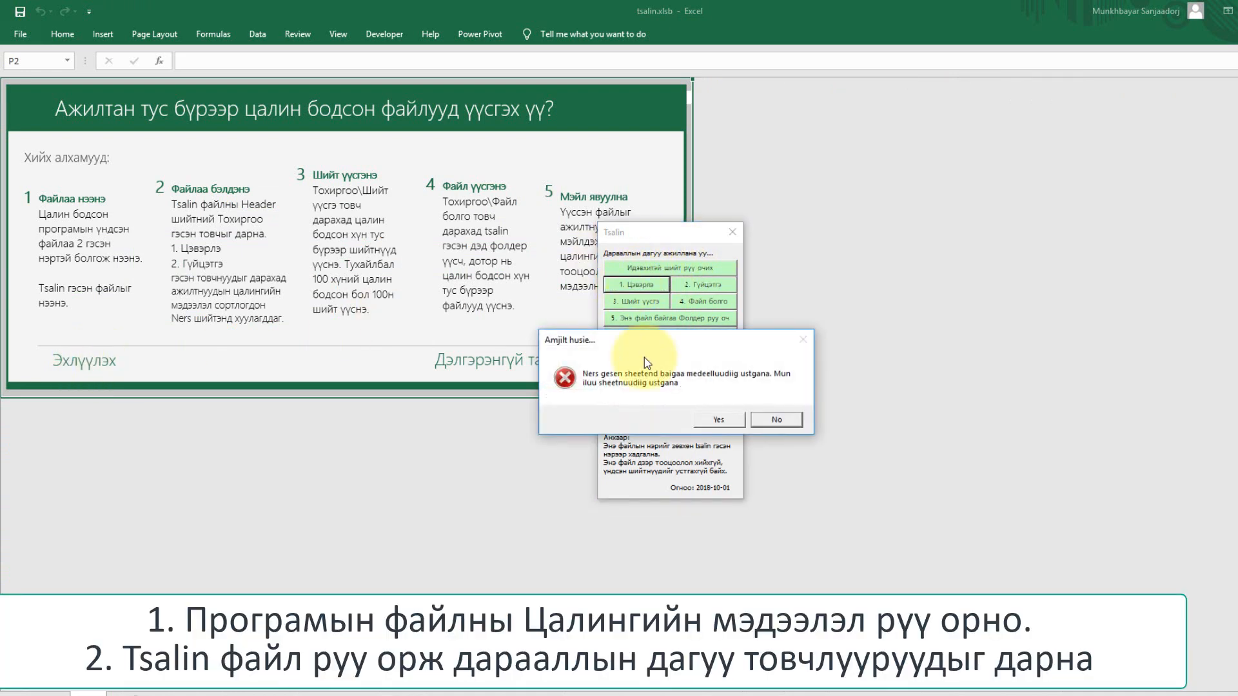
click(719, 420)
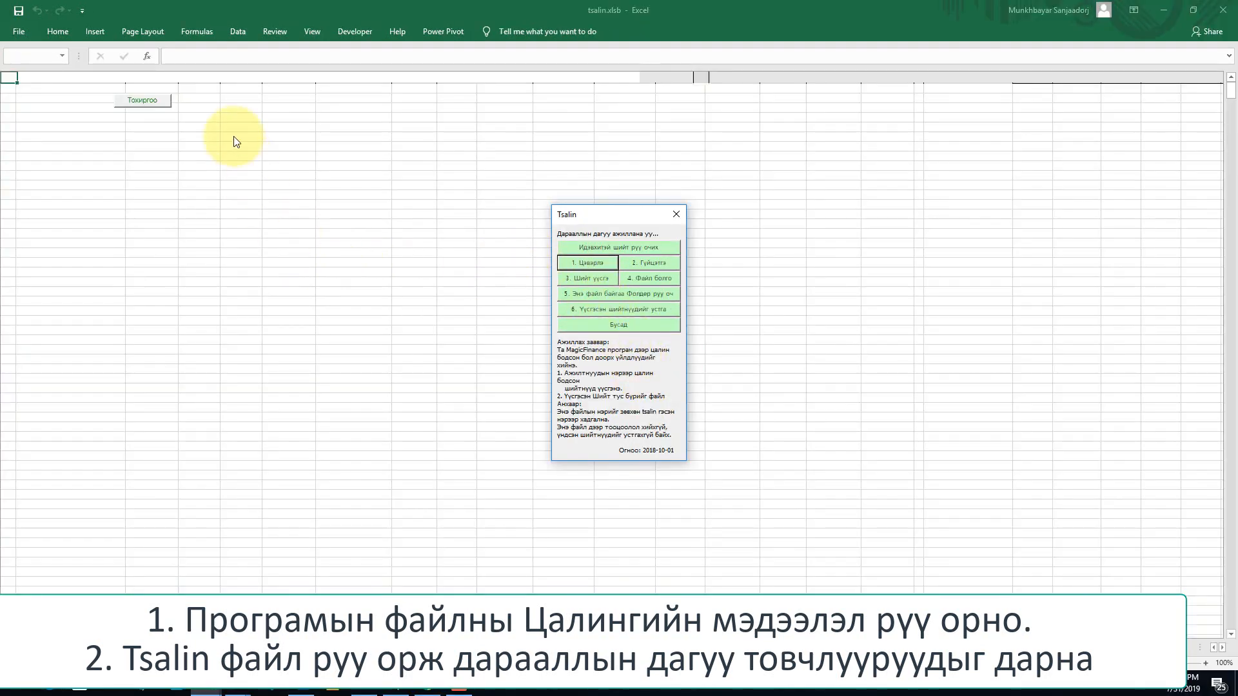
Run 2. Гүйцэтгэ from the Тохиргоо tool to copy and process the salary data from file 2 into the Ners sheet.
click(143, 102)
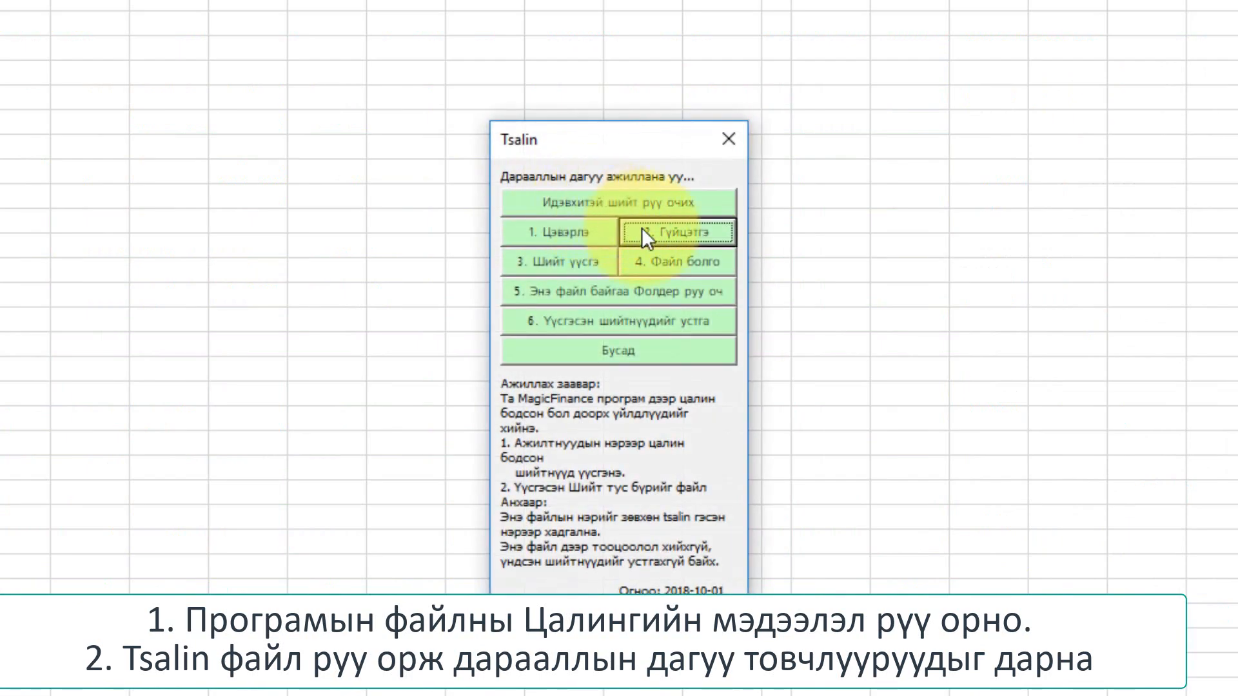
click(667, 238)
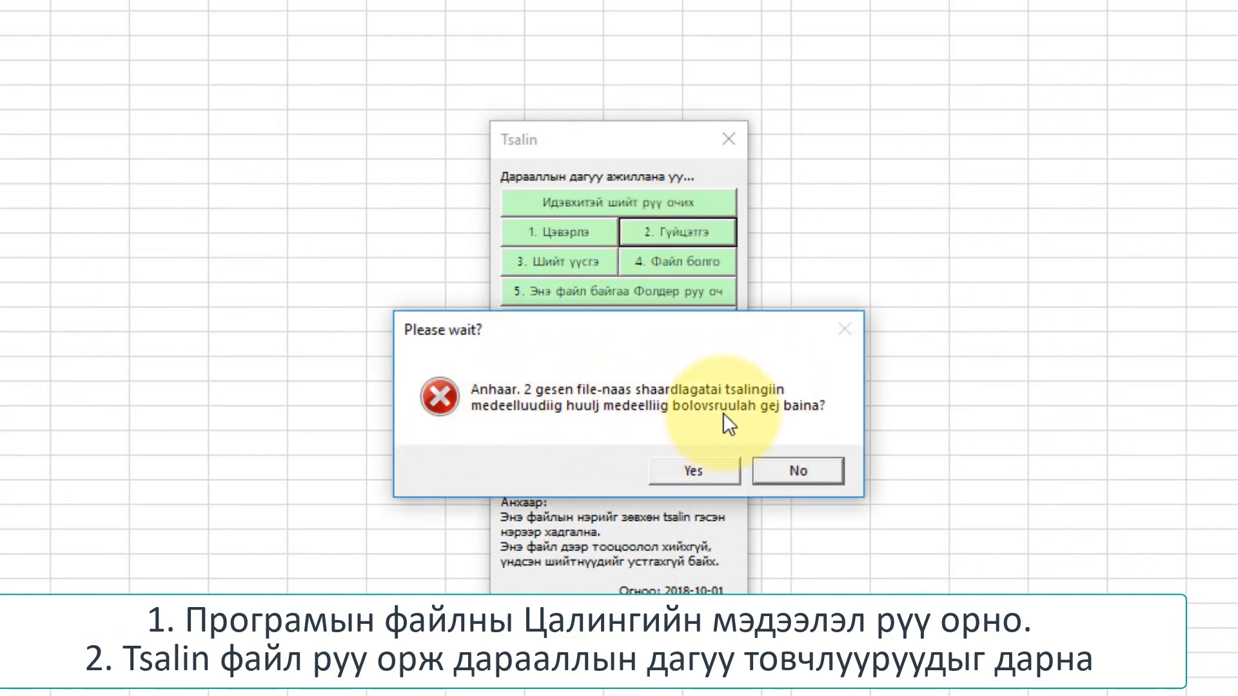
click(689, 470)
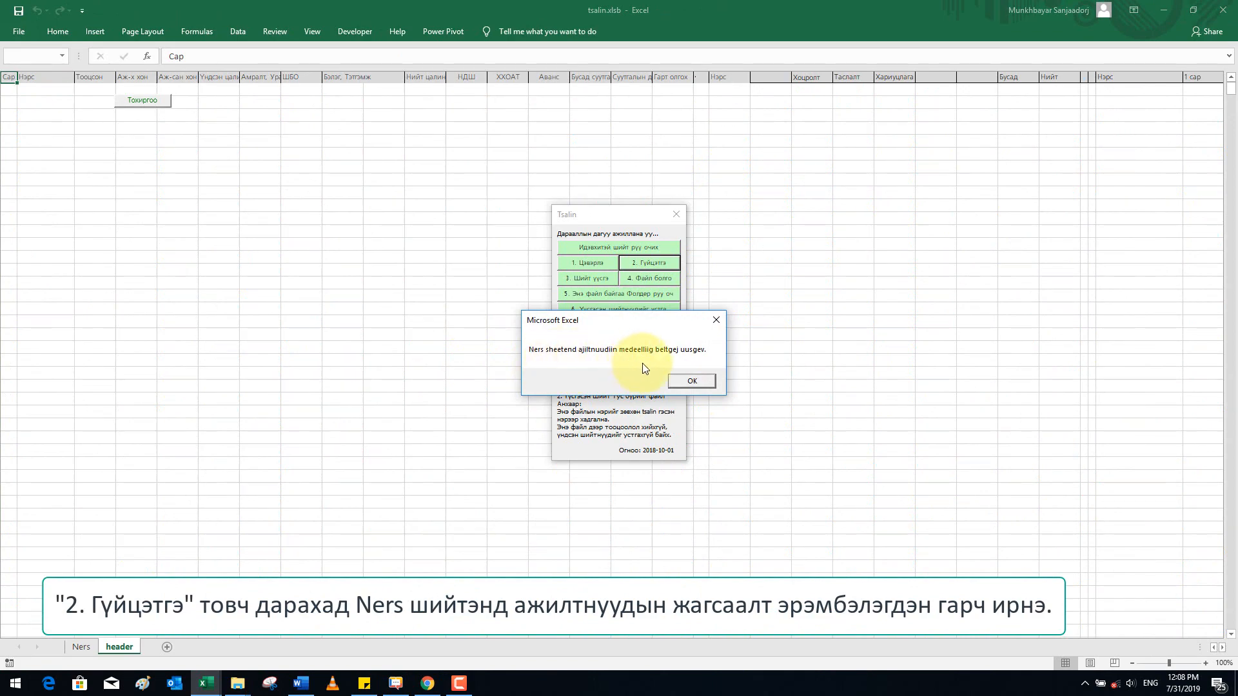
click(690, 381)
Examine the sorted employee list on the Ners sheet, checking its rows, employee subtotals, salary columns and deduction columns.
click(92, 645)
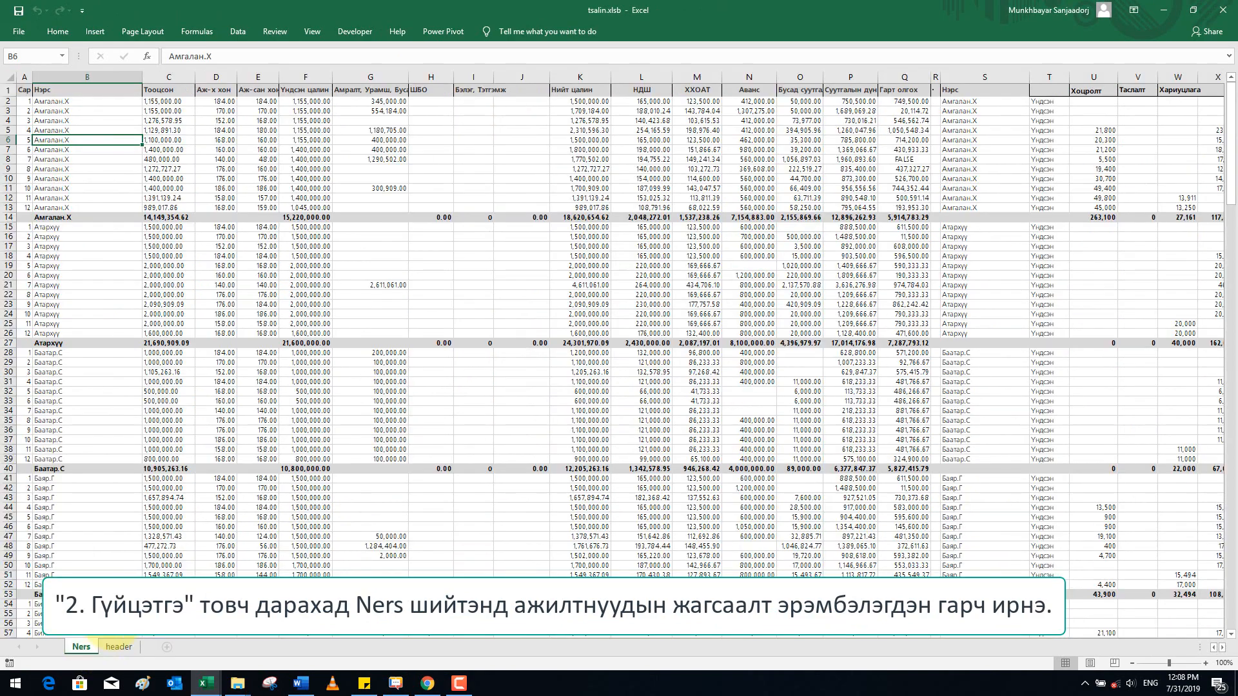
scroll(199, 179, down, 9)
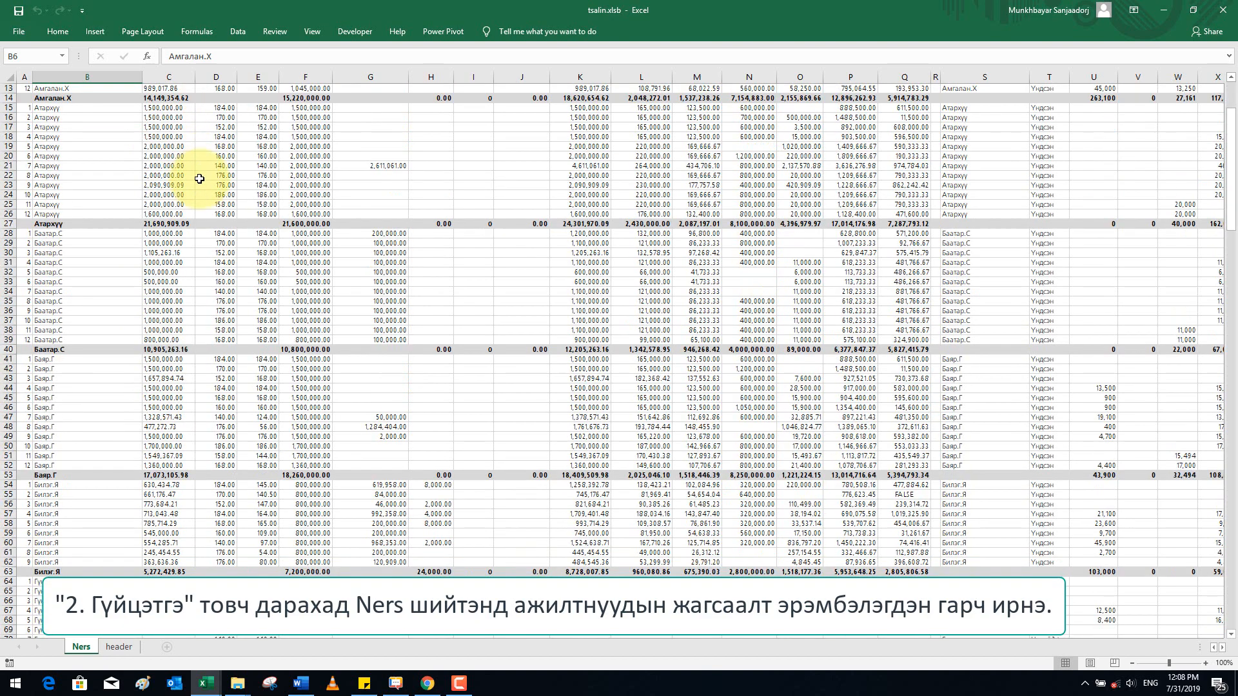
scroll(199, 179, up, 9)
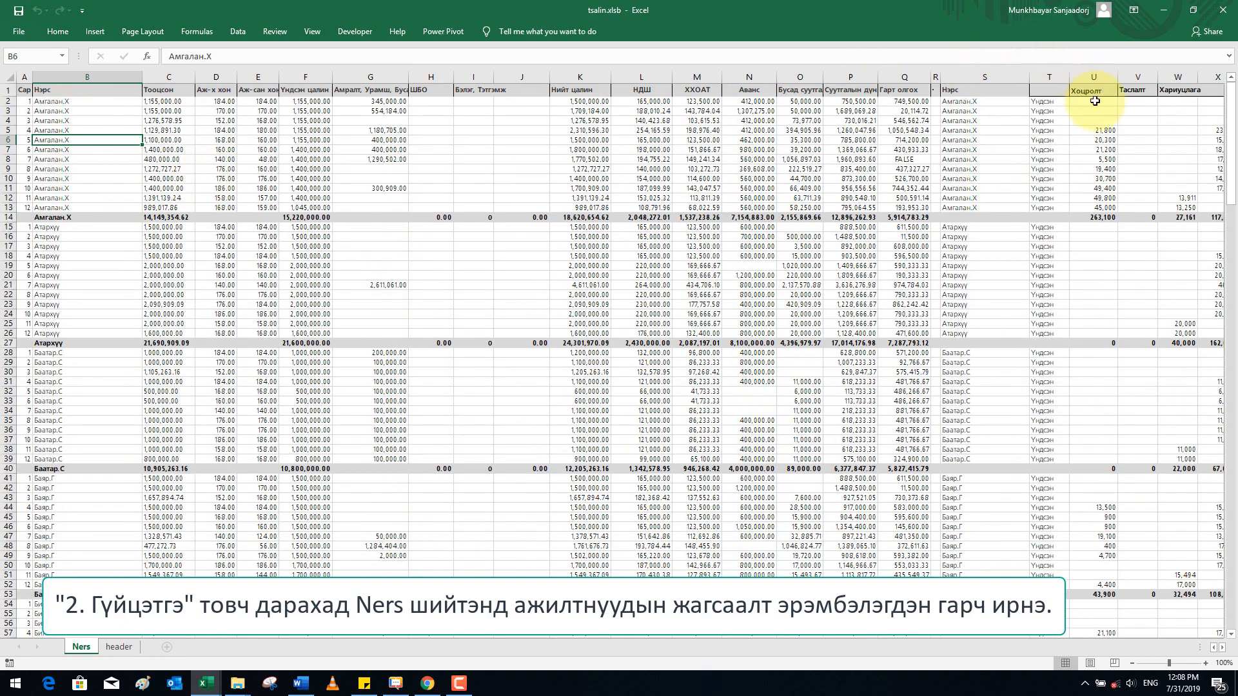
click(1099, 141)
key(Right)
key(Right)
key(Right)
key(Right)
key(Right)
key(Right)
key(Right)
key(Right)
key(Right)
key(Right)
key(Right)
key(Right)
key(Right)
key(Right)
key(Right)
key(Right)
key(Right)
key(Right)
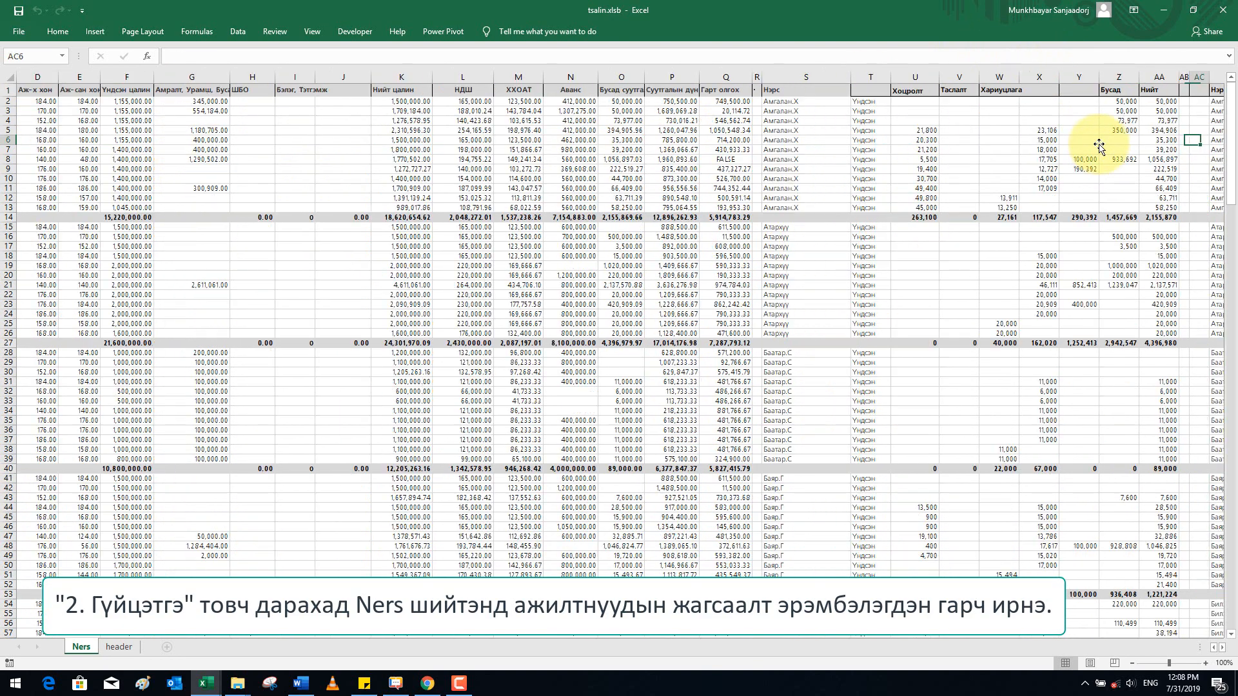
key(Left)
key(Left)
key(Left)
key(Left)
key(Left)
key(Left)
key(Left)
key(Left)
key(Left)
key(Left)
key(Left)
key(Left)
key(Left)
key(Left)
key(Left)
key(Left)
key(Left)
key(Left)
key(Left)
key(Left)
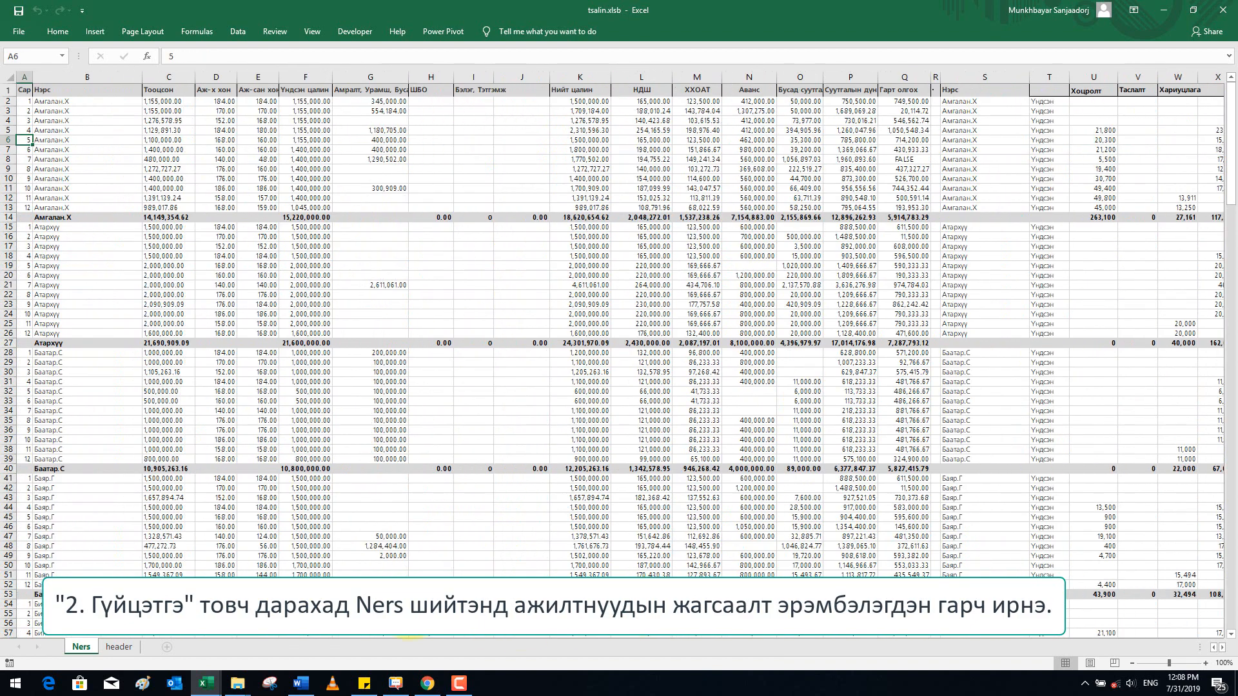
Run 3. Шийт үүсгэ from the header sheet's Тохиргоо tool to create a separate sheet for each employee.
click(119, 647)
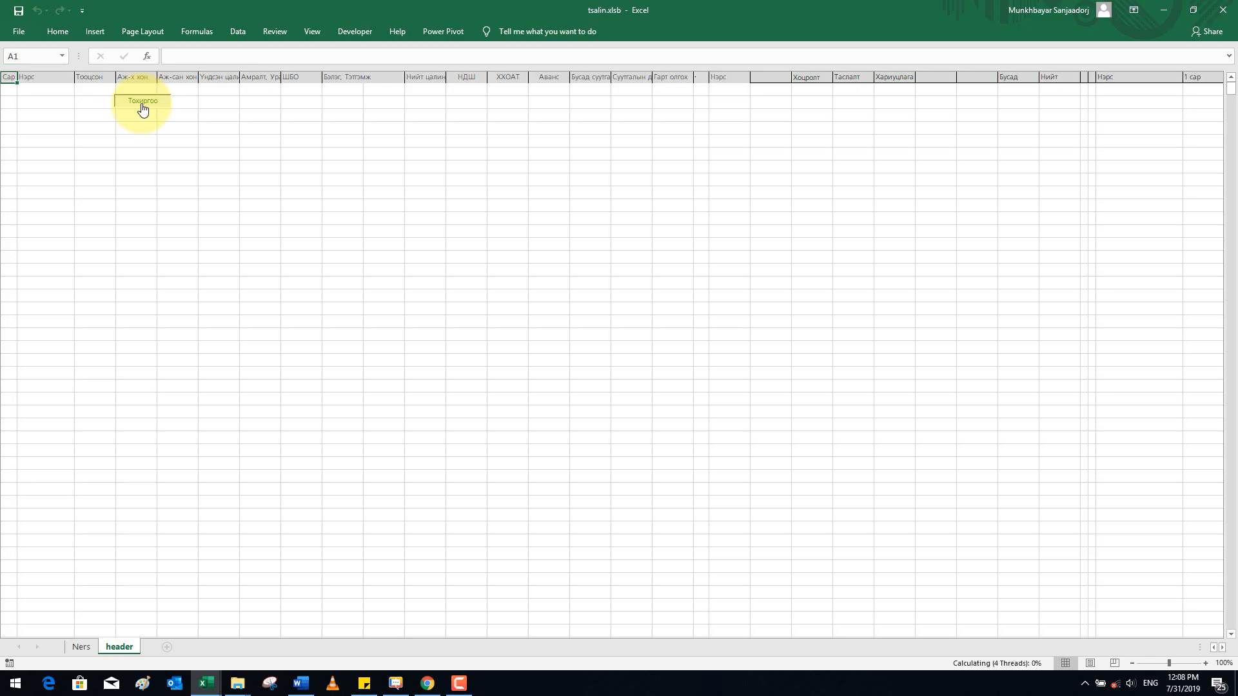
click(143, 105)
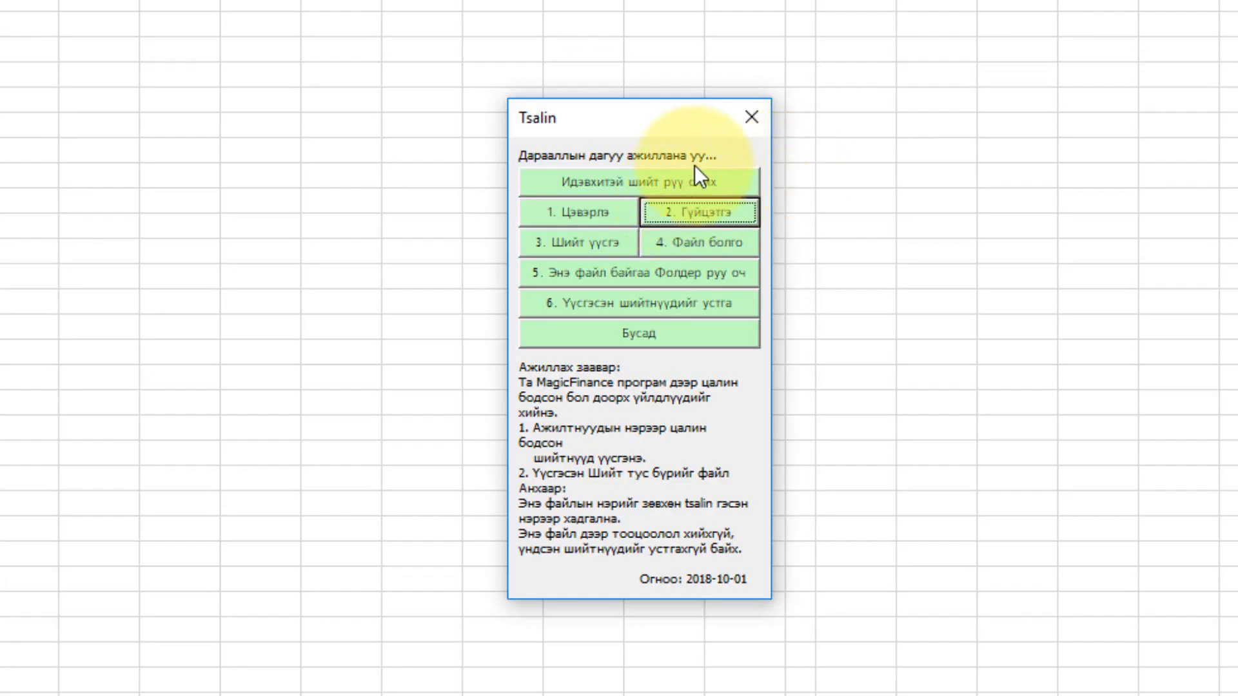
click(583, 241)
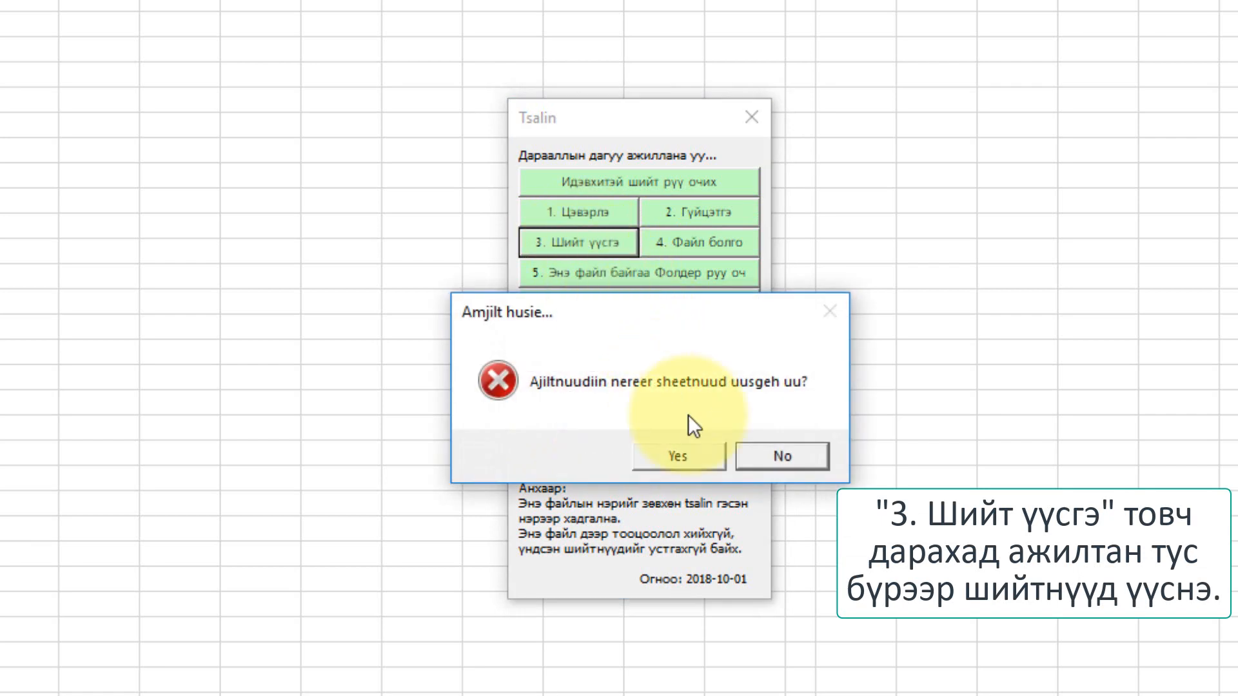
click(685, 457)
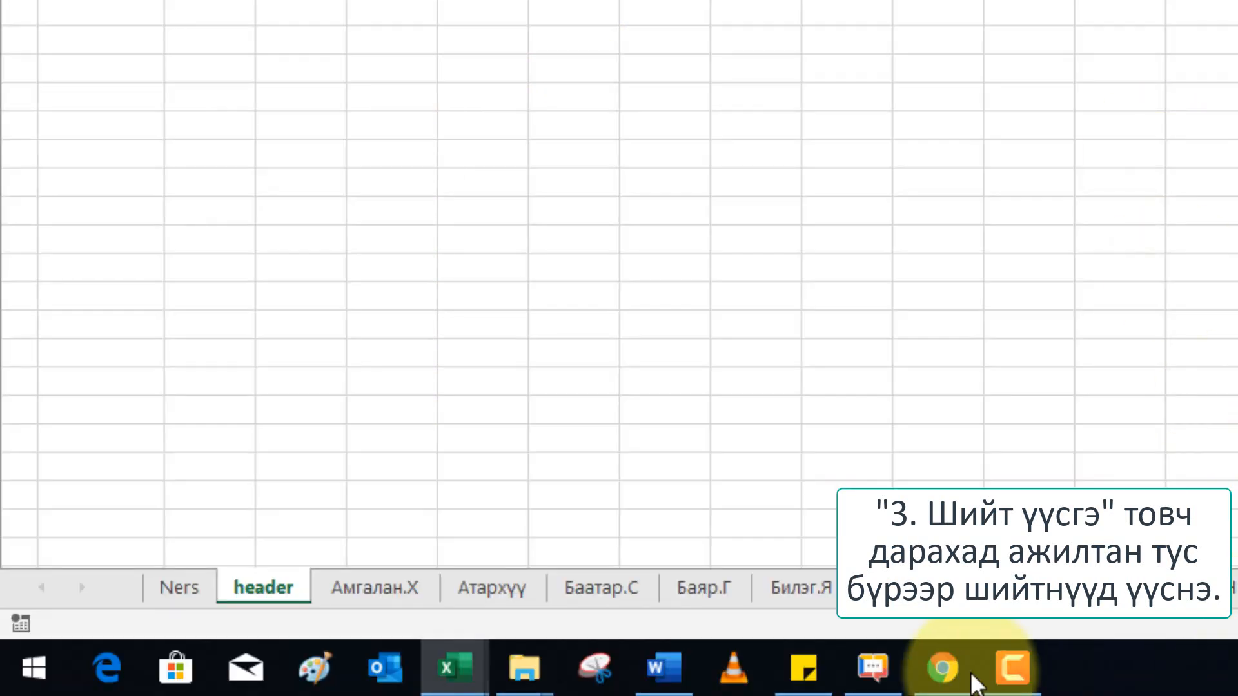
Look through several generated employee sheets and examine the first employee's monthly salary, deductions and total additions.
click(398, 587)
click(493, 586)
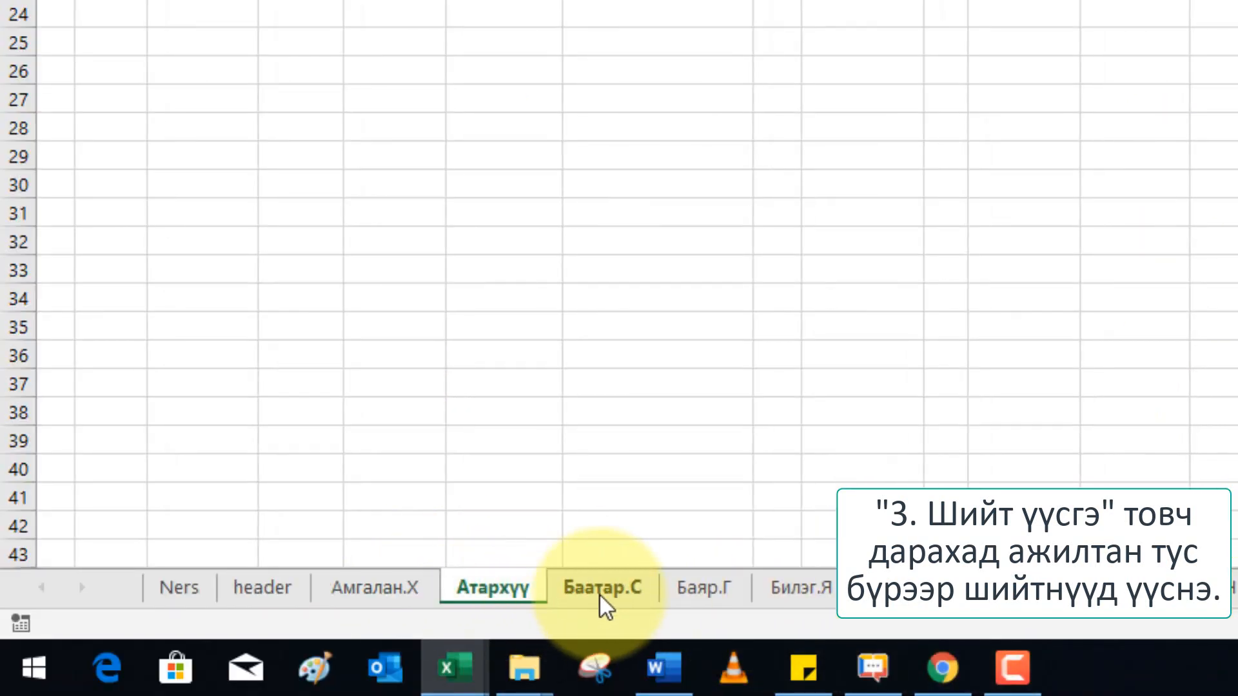
click(603, 590)
click(712, 588)
click(802, 588)
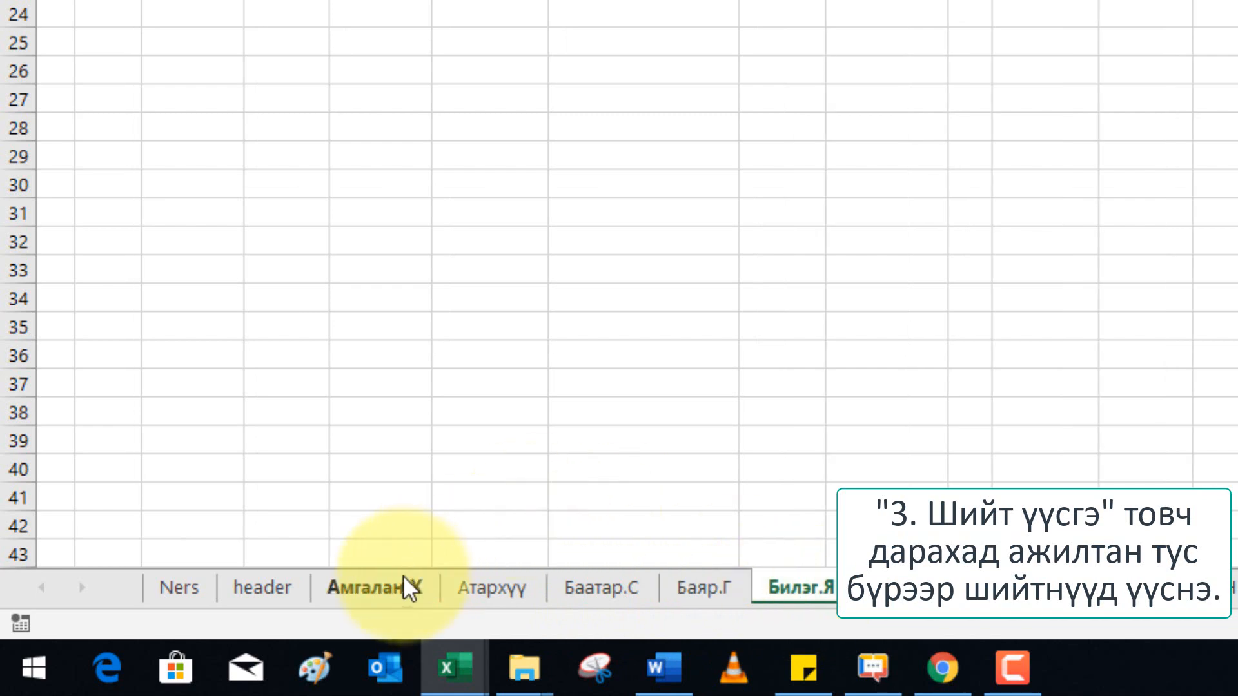
click(375, 588)
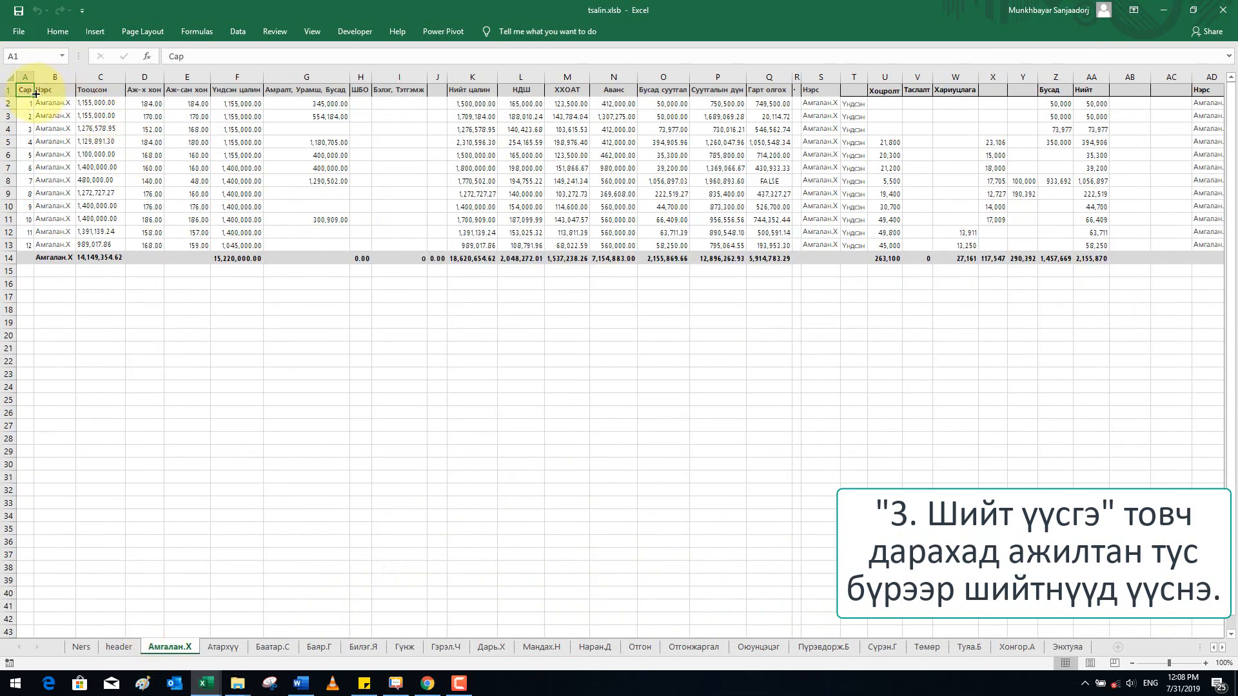
drag(23, 90, 703, 256)
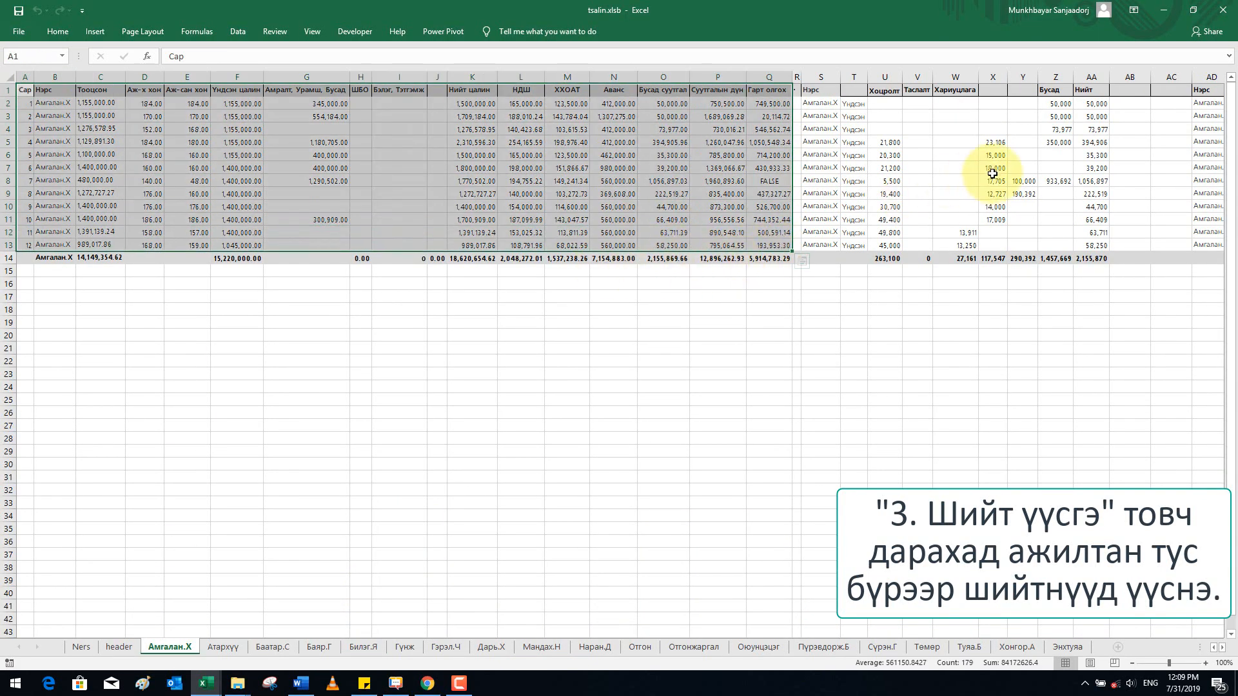
drag(993, 169, 906, 205)
drag(1067, 103, 1066, 257)
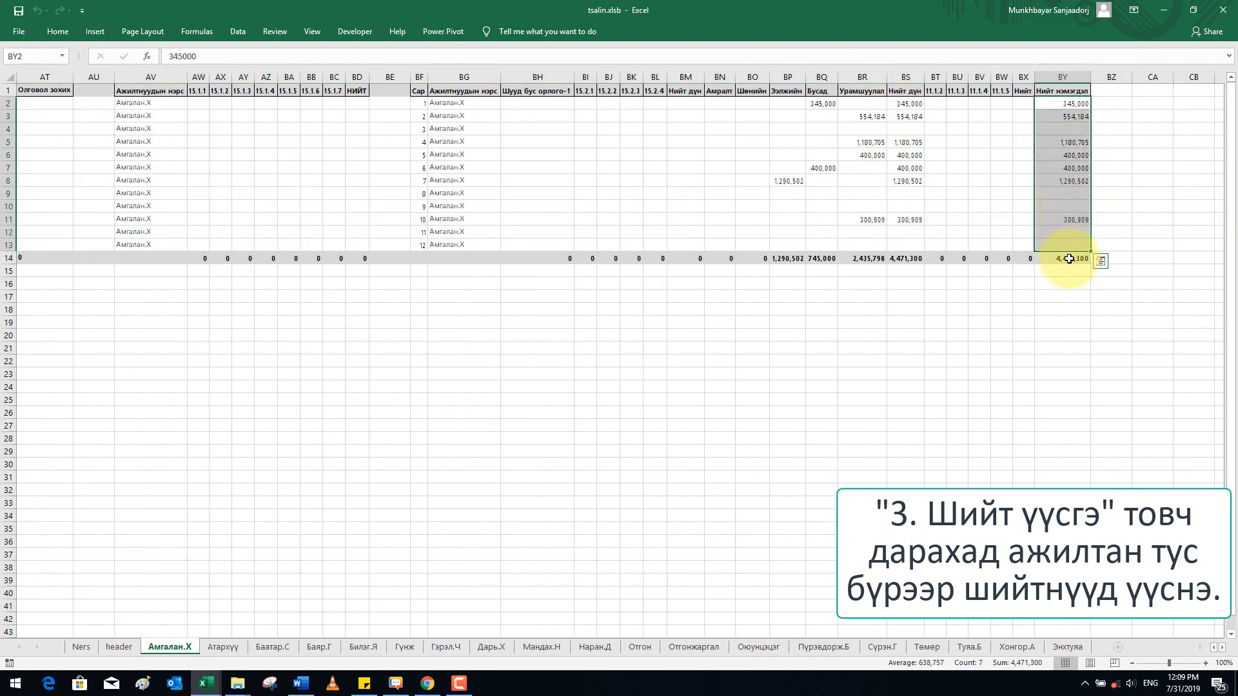
click(1068, 259)
key(ctrl+Home)
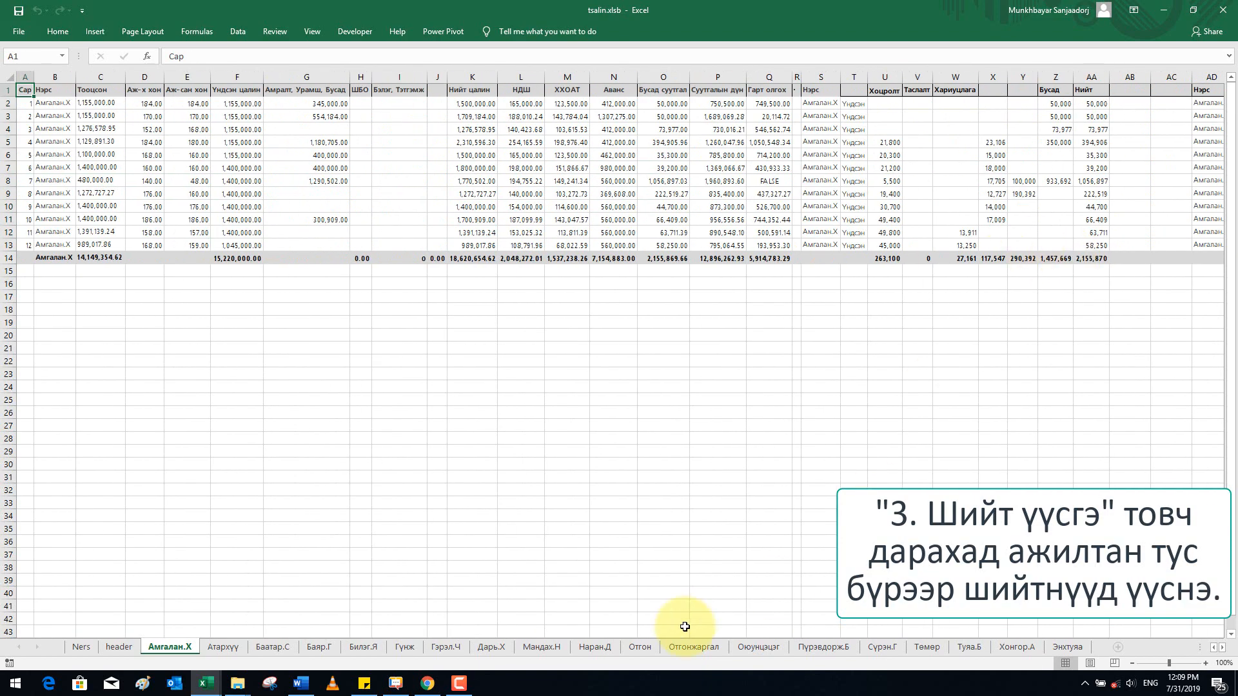
Run 4. Файл болго from the header sheet's Тохиргоо tool, agreeing to create the Tsalin subfolder with a separate file for each employee.
click(119, 647)
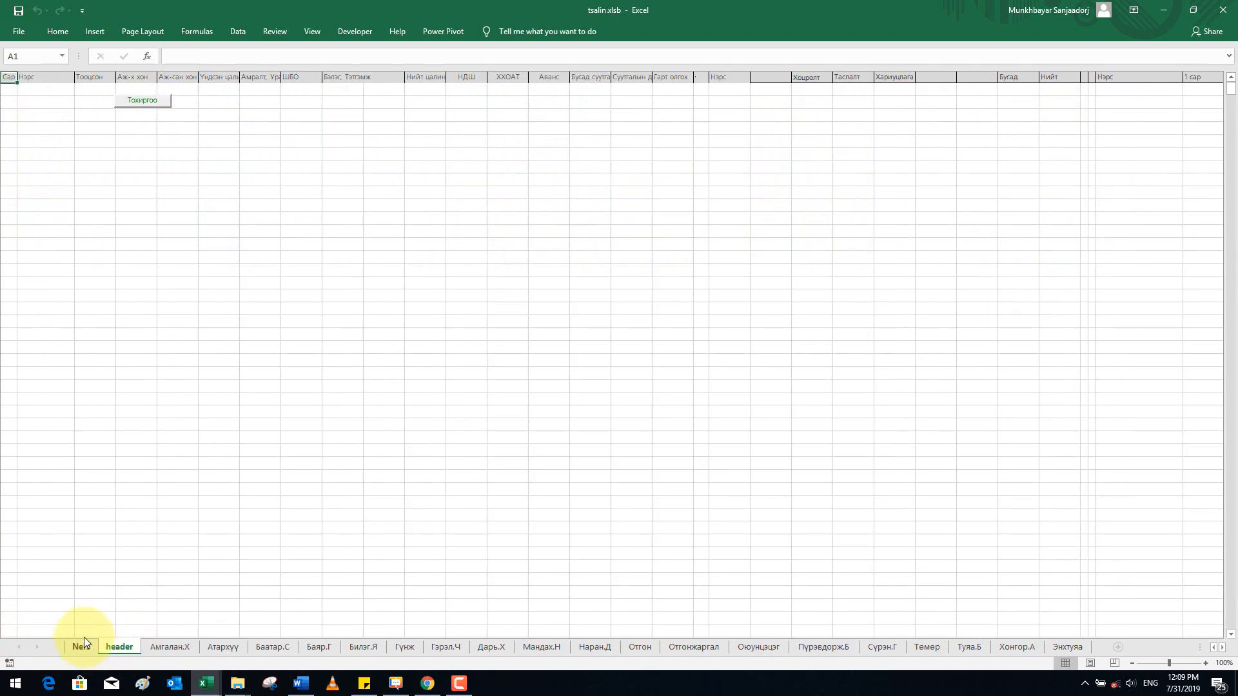
click(132, 96)
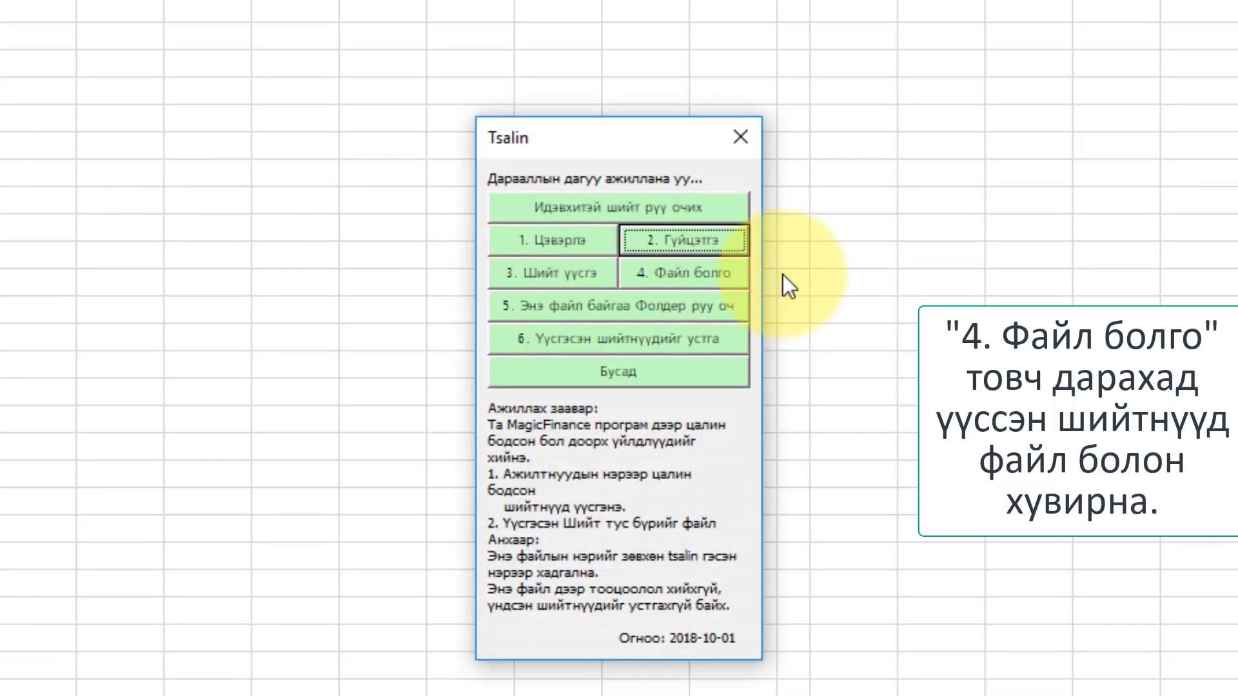
click(673, 276)
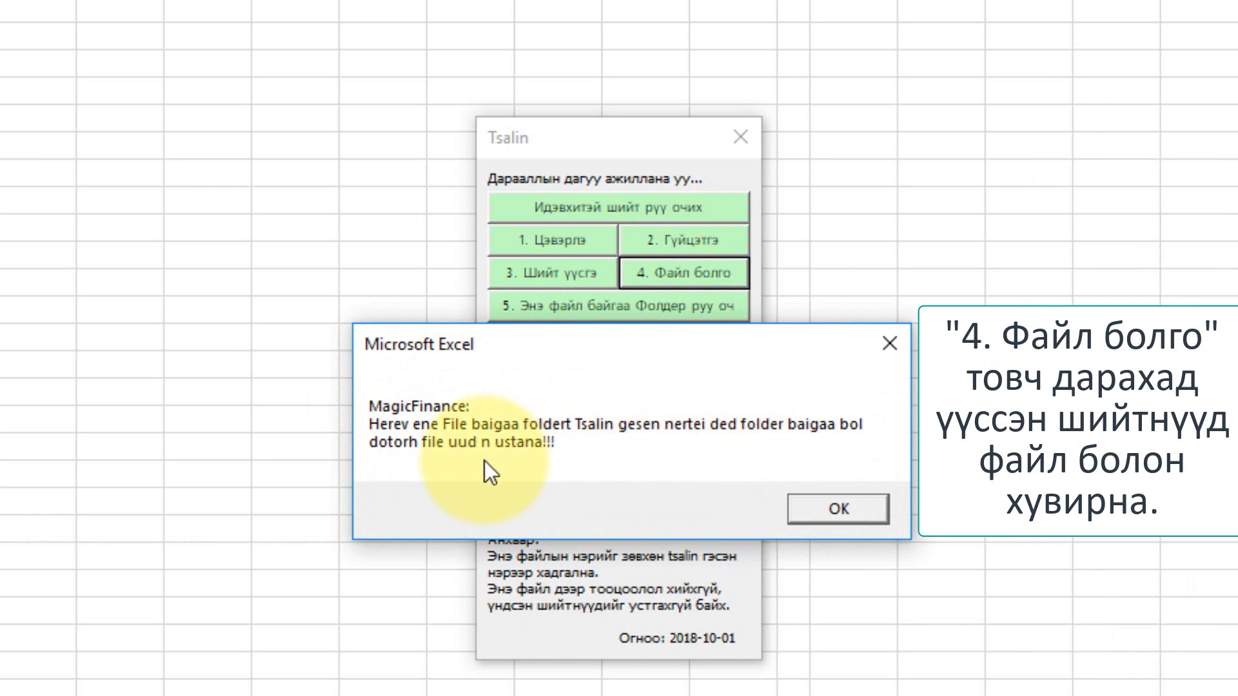
click(837, 513)
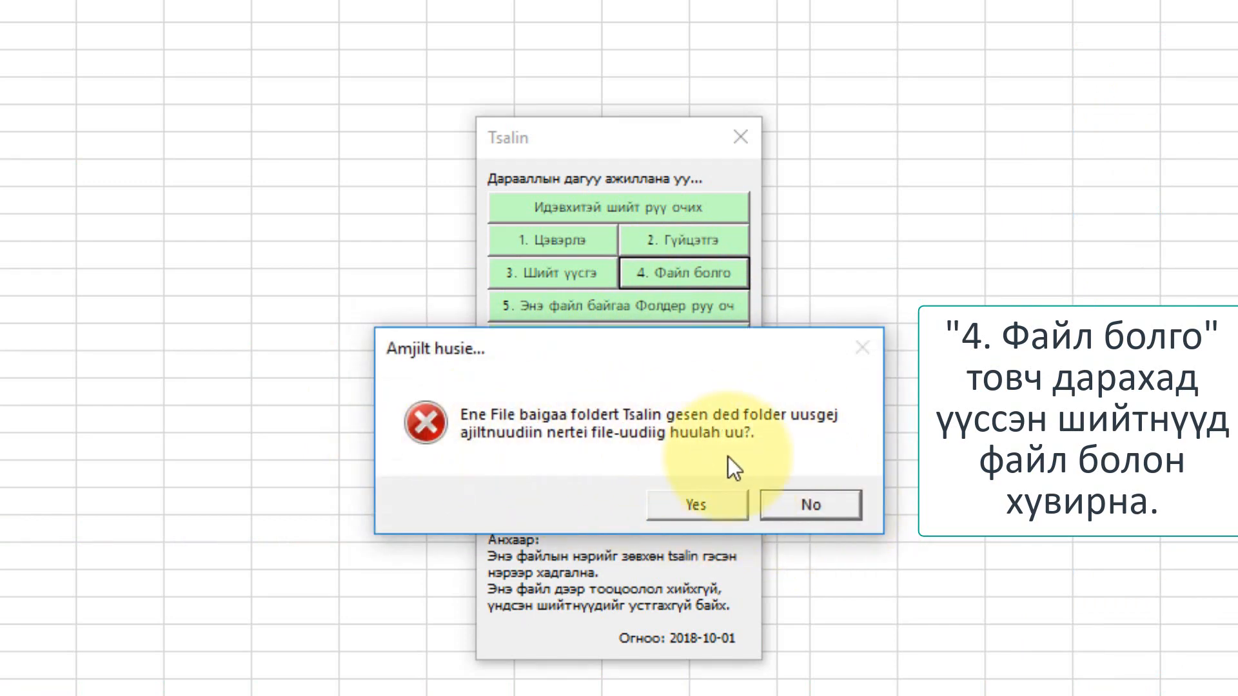
click(729, 508)
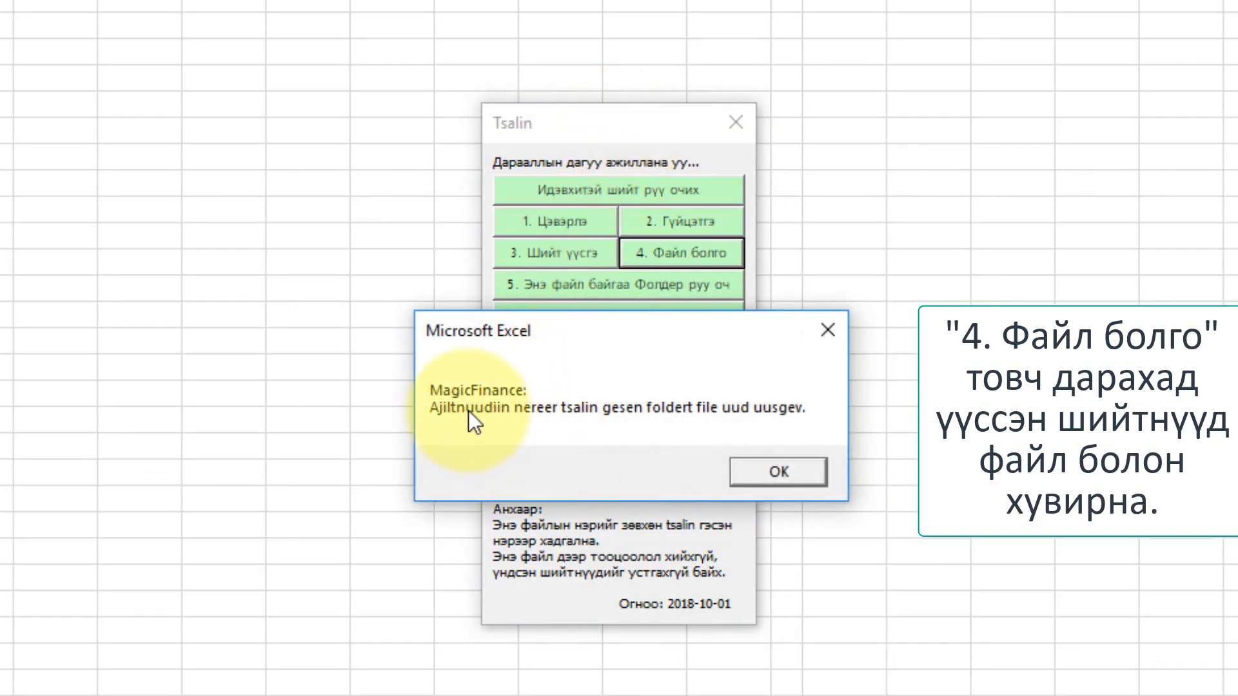
click(778, 474)
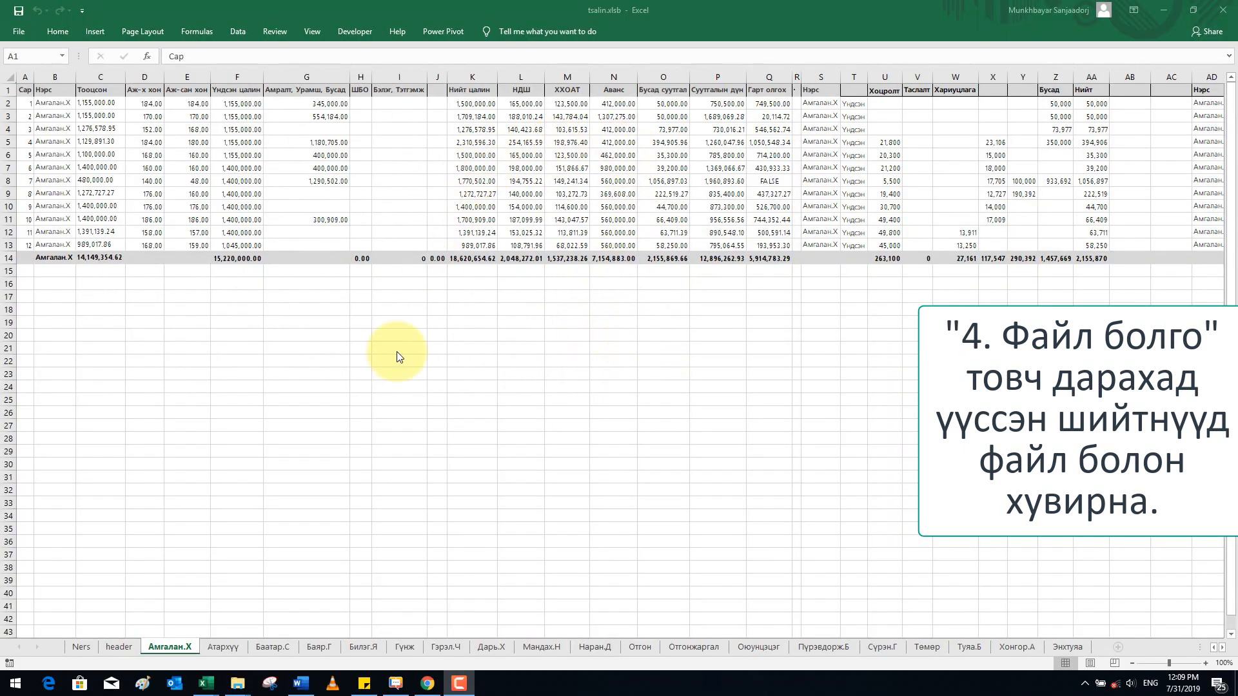
Go to the workbook's folder with the Тохиргоо tool's option 5 and open the first employee's file from the tsalin subfolder.
click(108, 645)
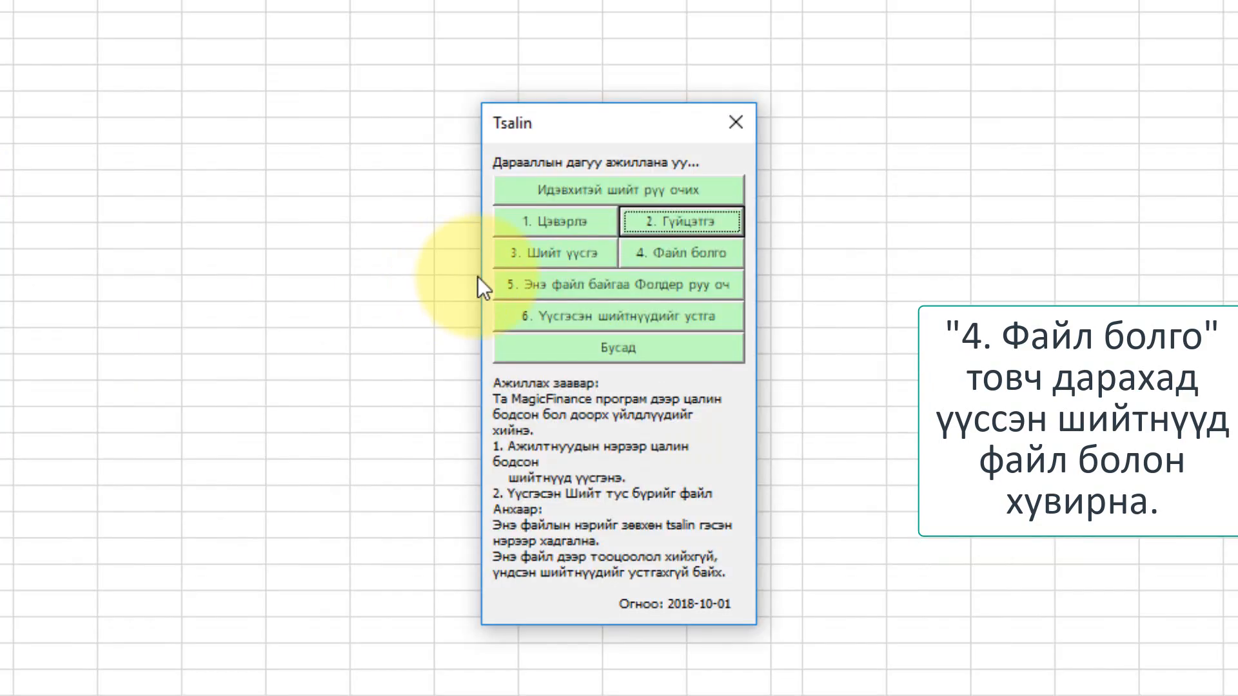
click(605, 281)
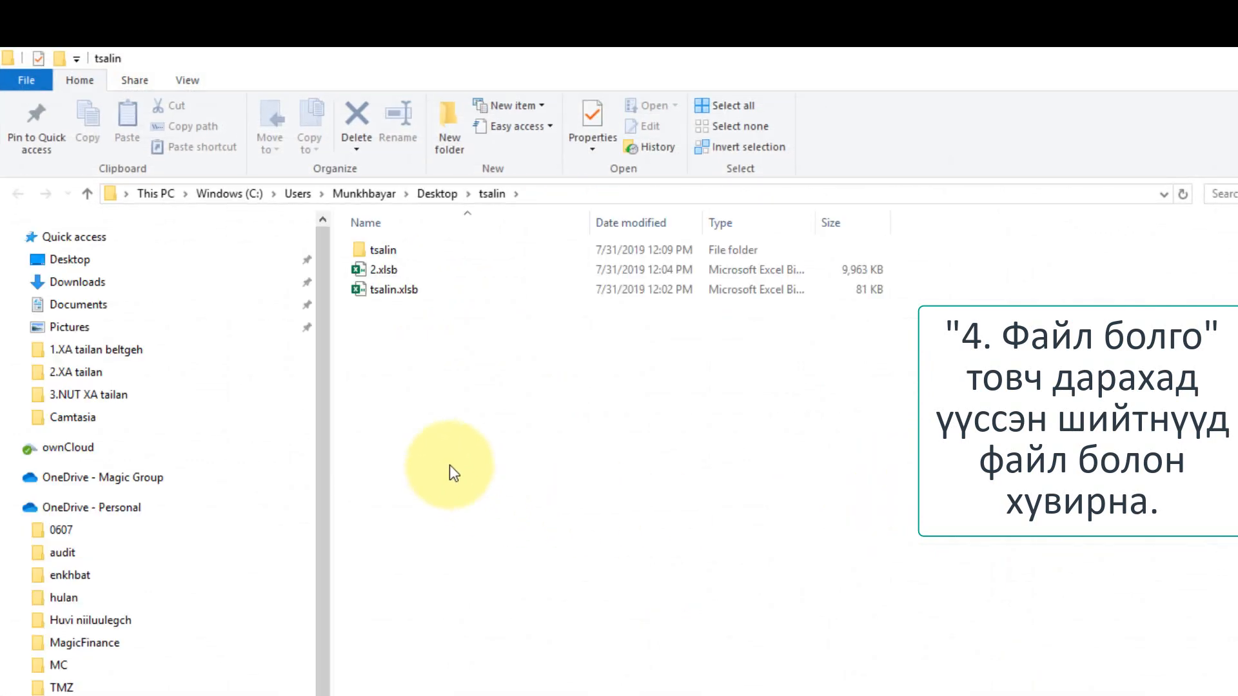
double_click(392, 251)
click(396, 274)
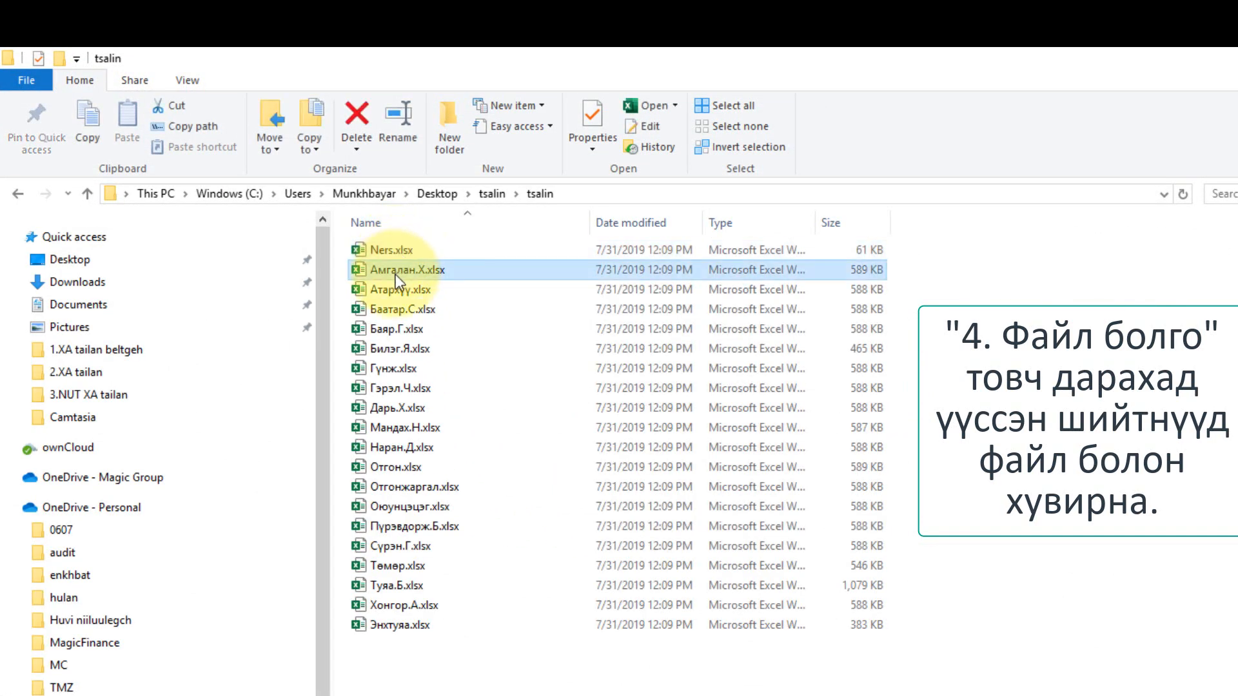
key(Down)
key(Down)
click(403, 269)
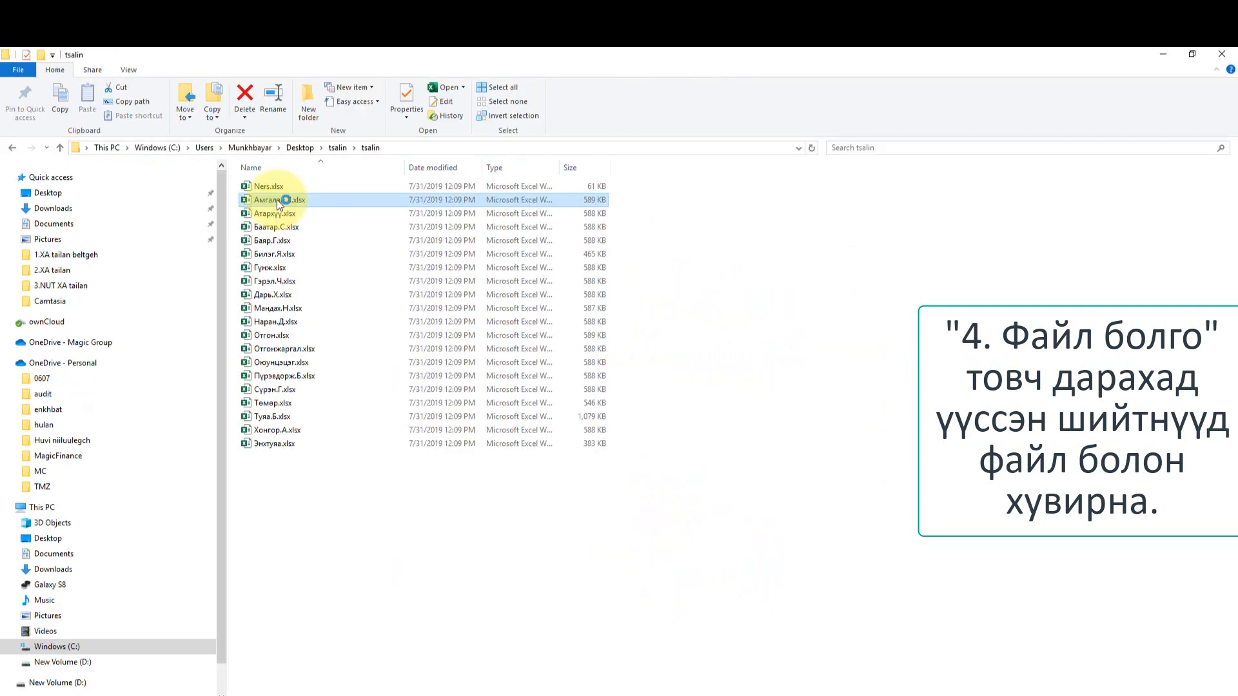
key(alt+Tab)
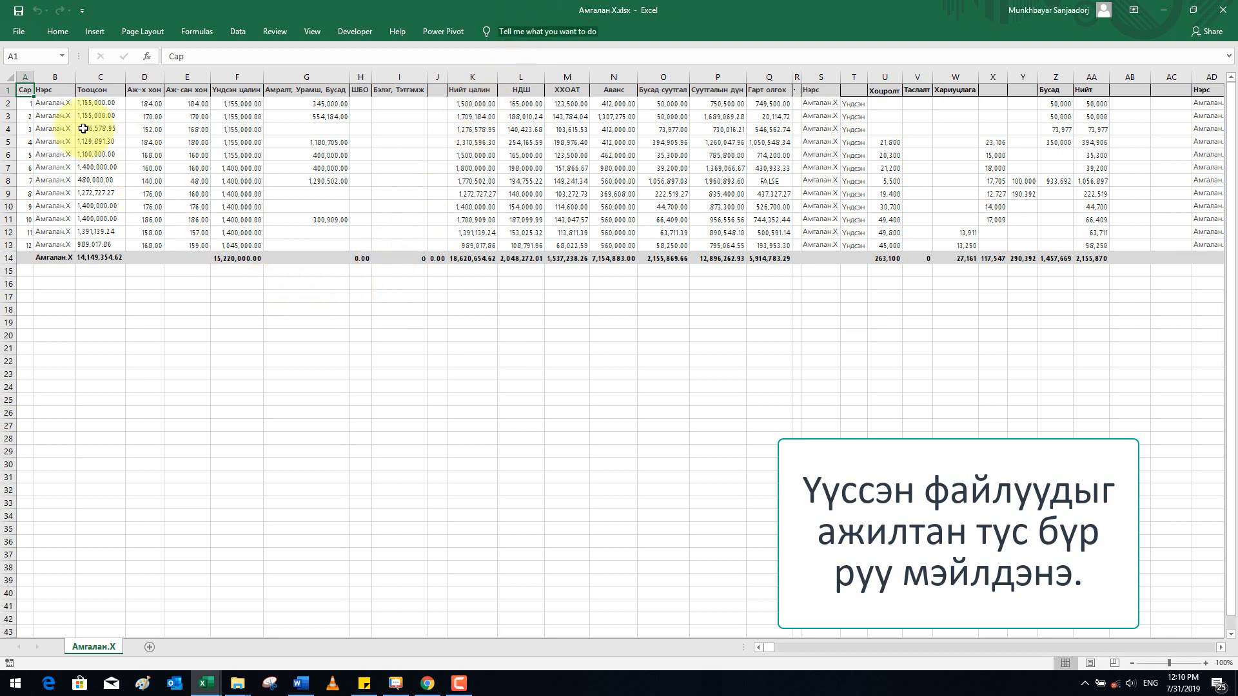
Examine the name, total salary and deduction columns in the first employee's file, including the totals row.
drag(54, 104, 55, 297)
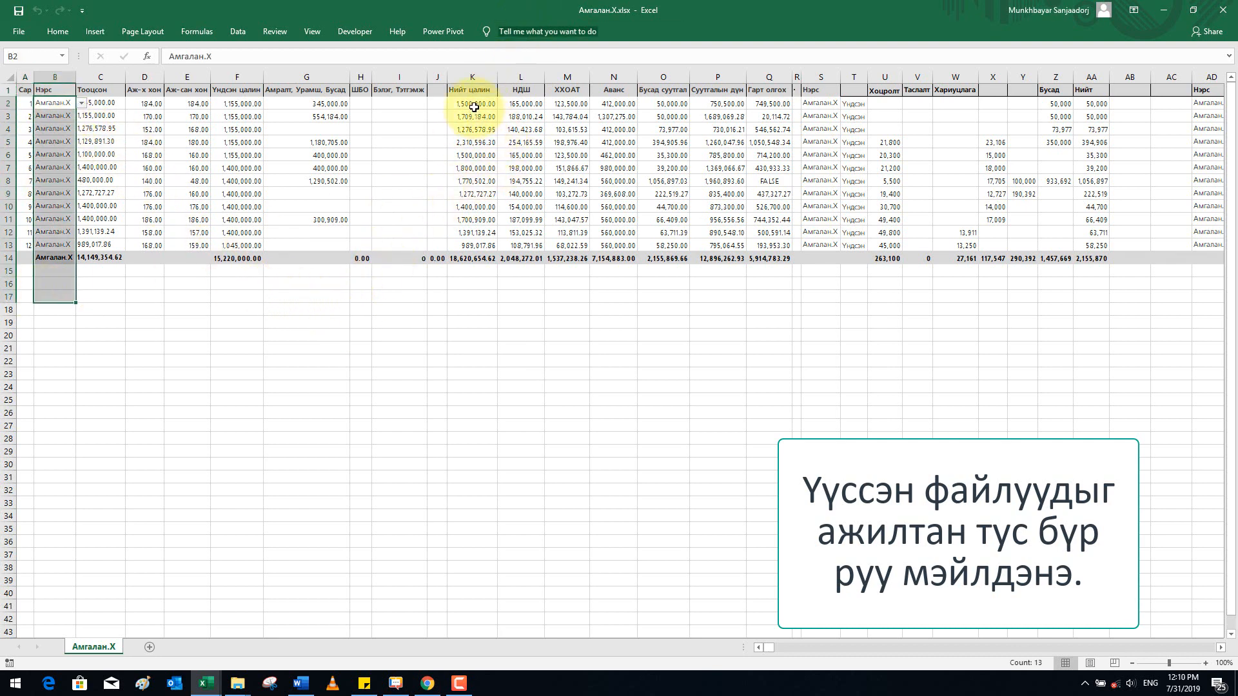
drag(474, 106, 839, 261)
click(920, 264)
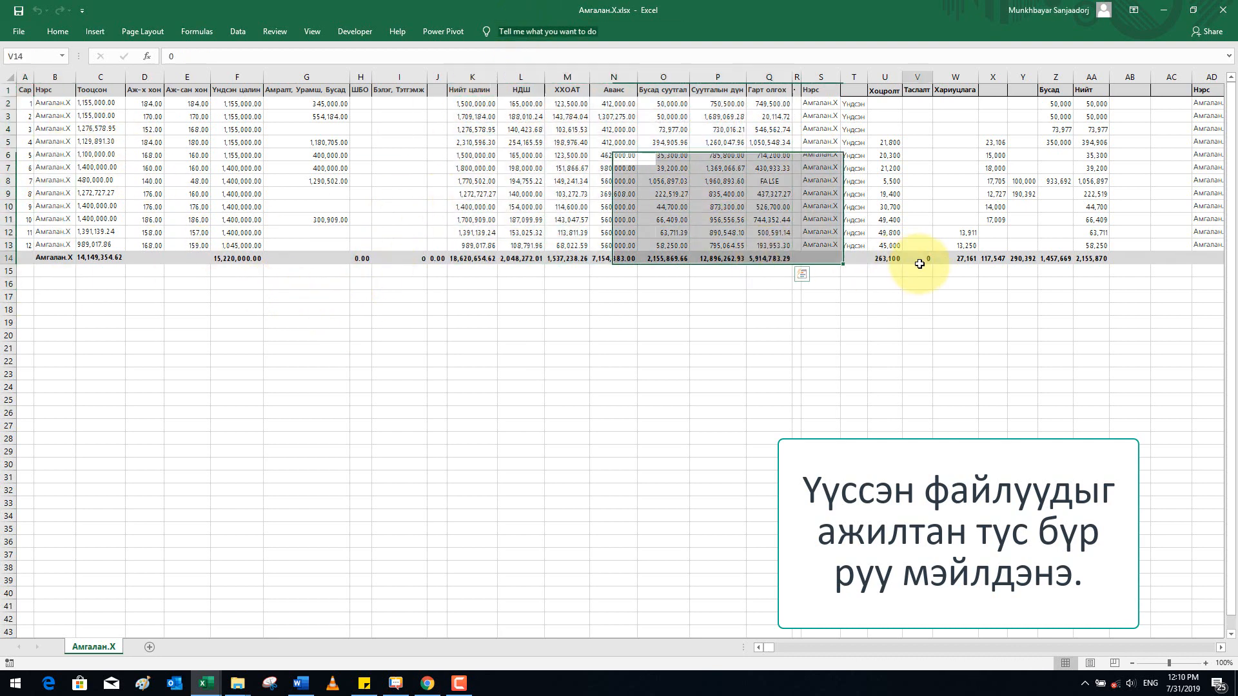
drag(920, 263, 967, 271)
click(1040, 254)
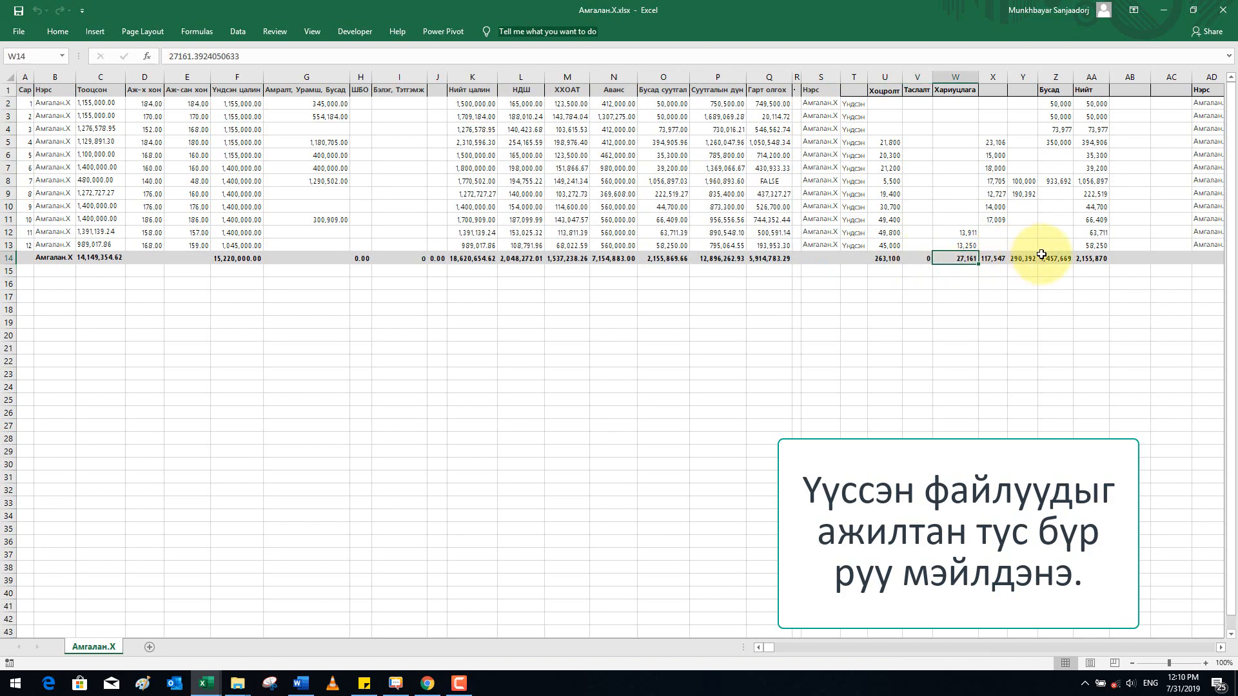
Examine the remaining columns of the employee's file through Нийт нэмэгдэл, including the shift and total amounts, and close the file.
key(Right)
key(Right)
key(Right)
key(Right)
key(Right)
key(Right)
key(Right)
key(Right)
key(Right)
key(Right)
key(Right)
key(Right)
key(Right)
key(Right)
key(Right)
key(Right)
key(Right)
key(Right)
key(Right)
key(Right)
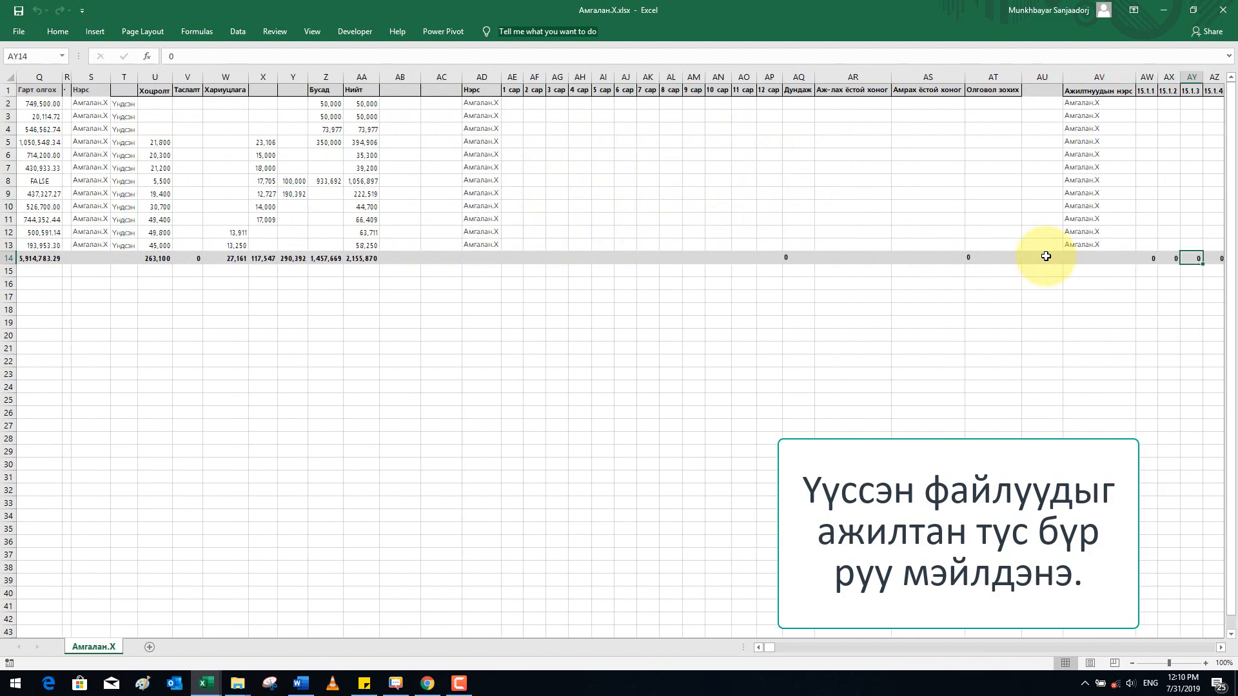
key(Right)
key(Right)
key(Right)
key(Right)
key(Right)
key(Right)
key(Right)
key(Right)
key(Right)
key(Right)
key(Right)
key(Right)
key(Right)
key(Right)
key(Right)
key(Right)
key(Right)
key(Right)
key(Right)
key(Right)
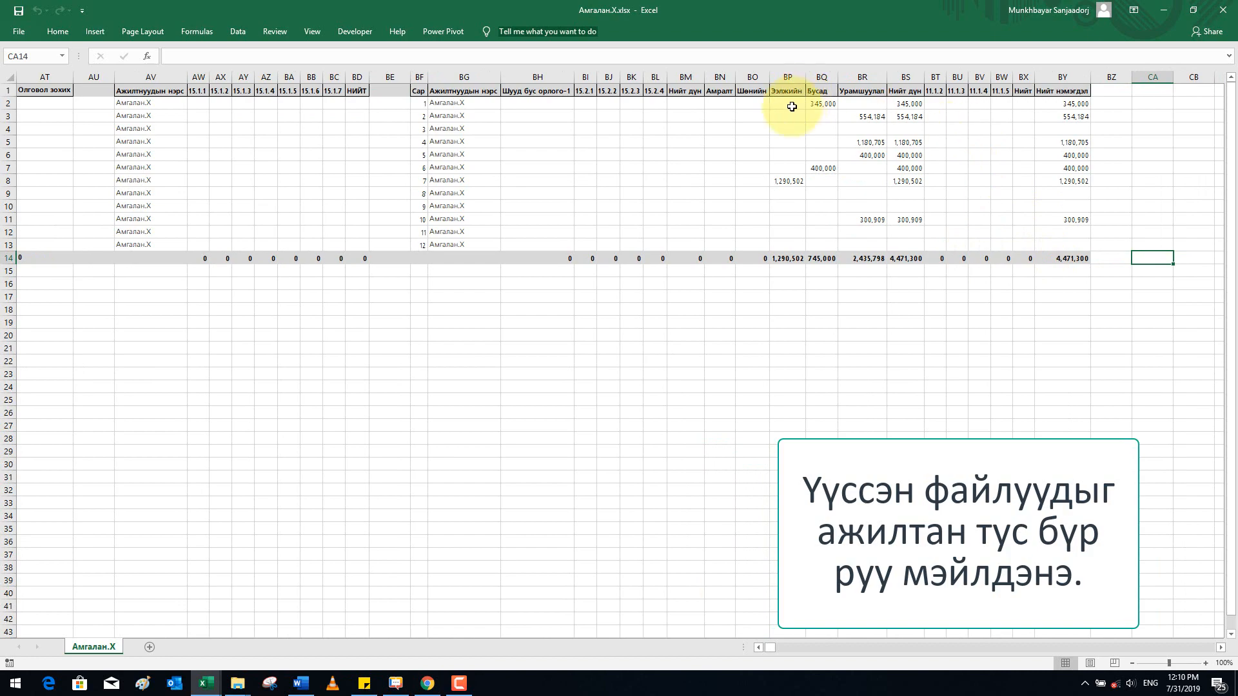
drag(792, 107, 792, 196)
click(915, 104)
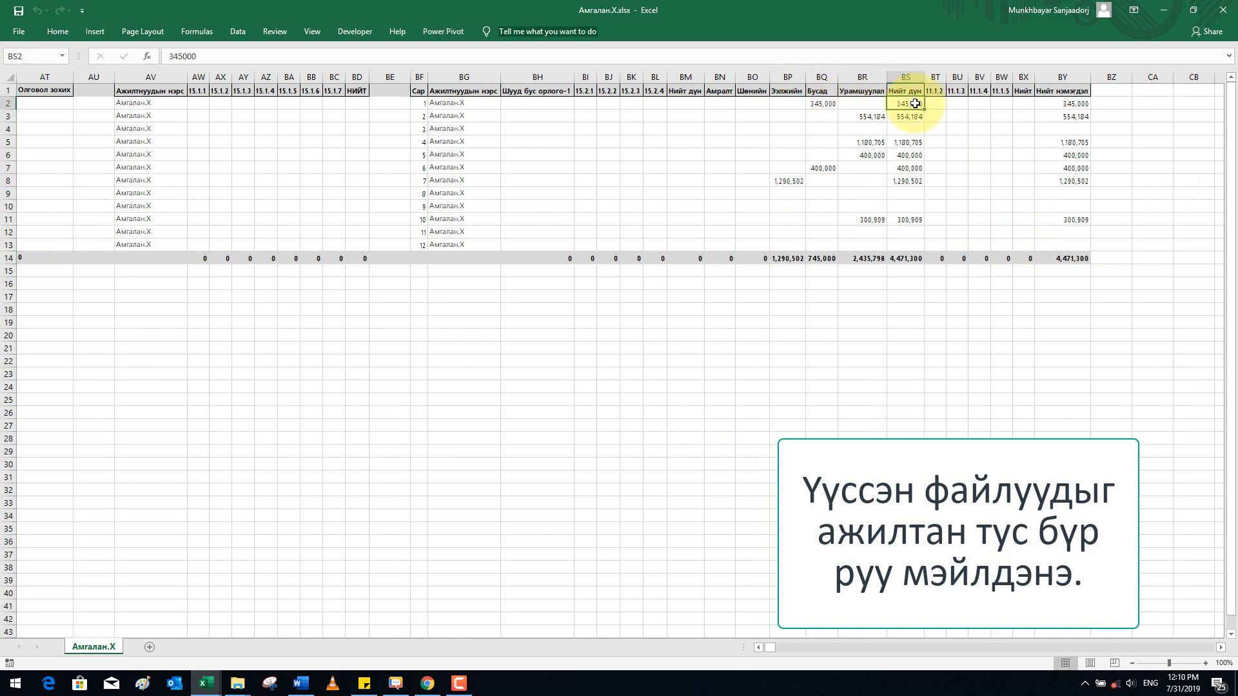
key(ctrl+Home)
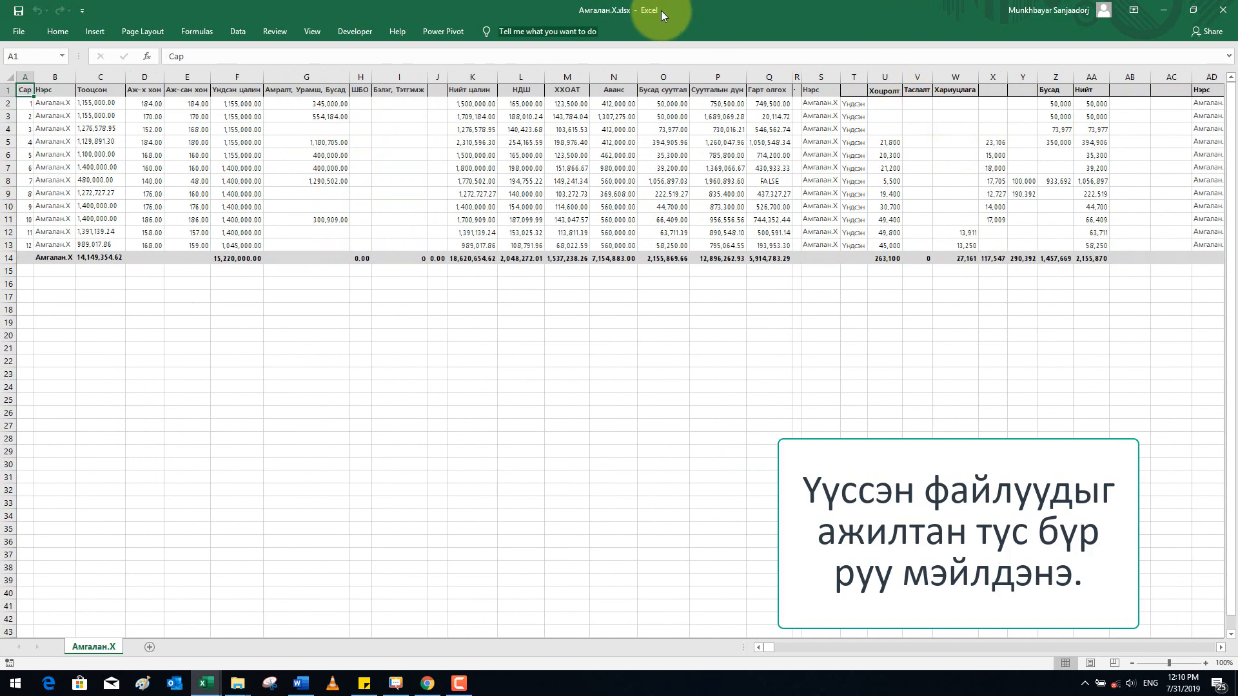
key(ctrl+w)
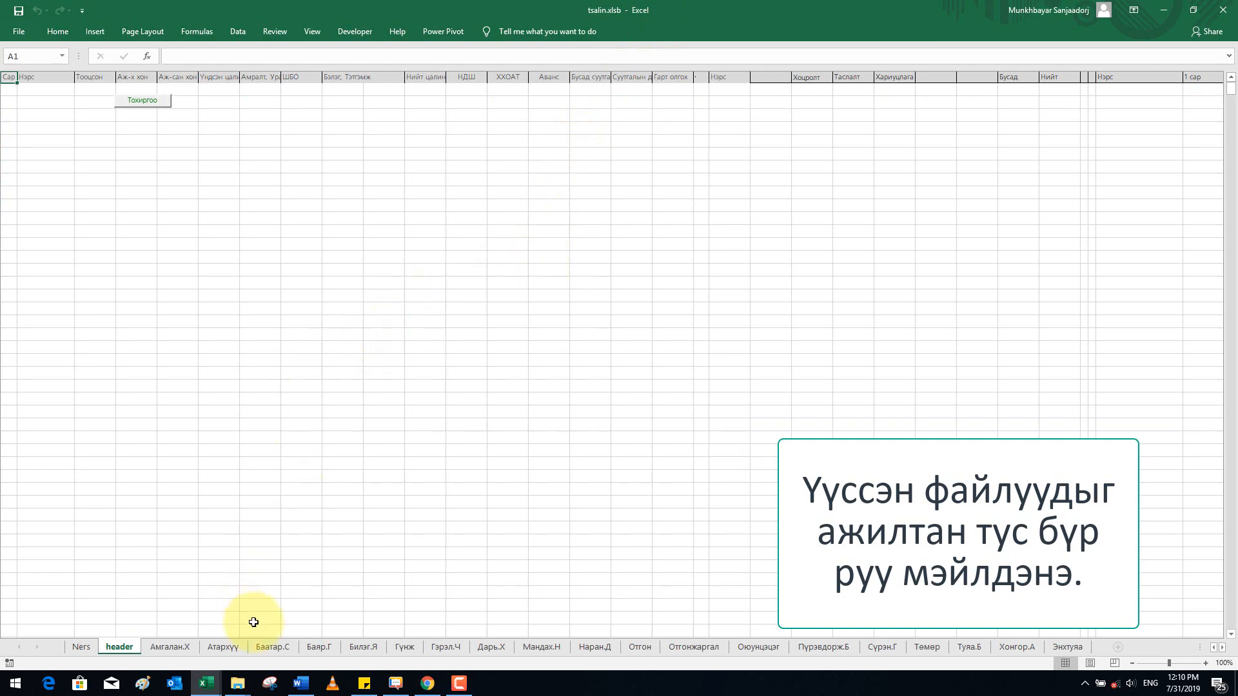
Review the generated employee files in File Explorer, go up to the parent tsalin folder, and return to the tsalin.xlsb workbook.
mouse_move(235, 684)
click(365, 635)
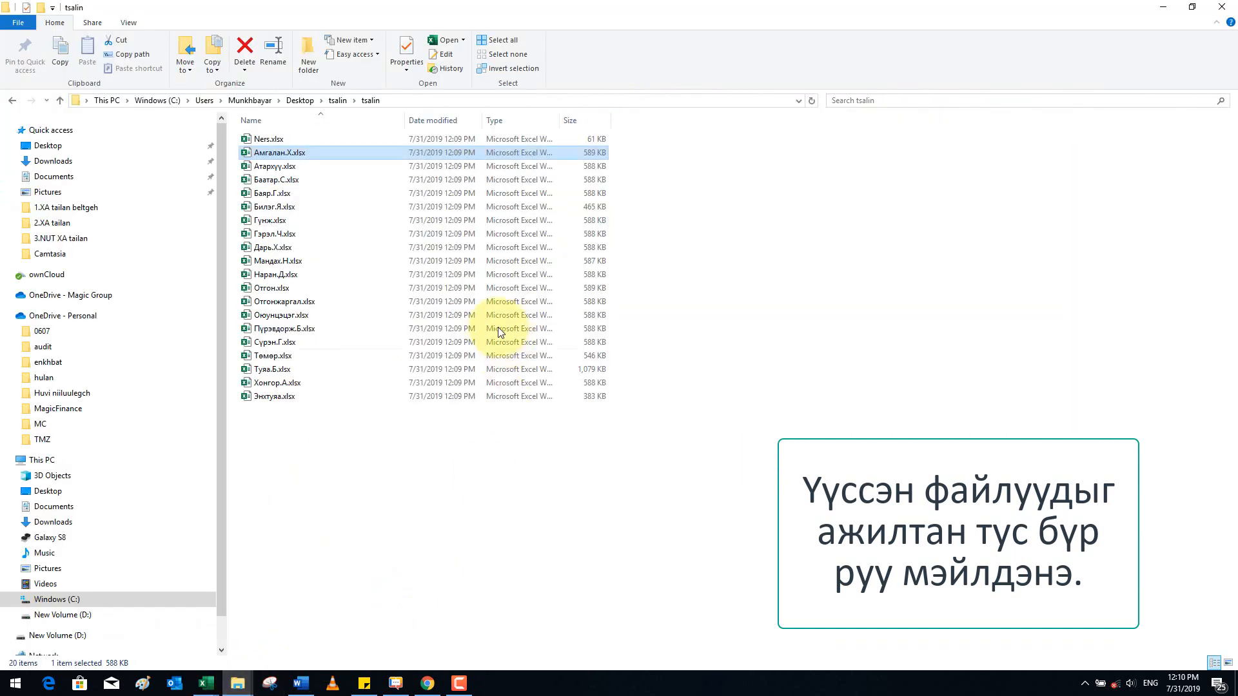
drag(347, 474, 336, 124)
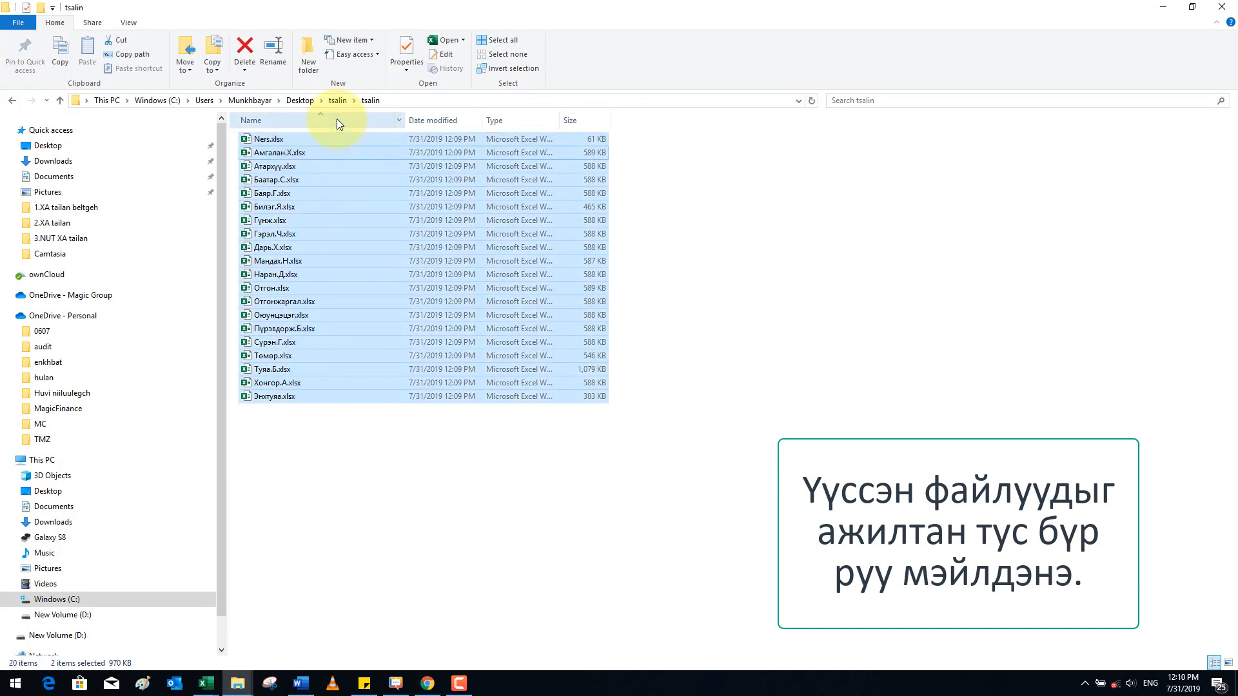
click(337, 100)
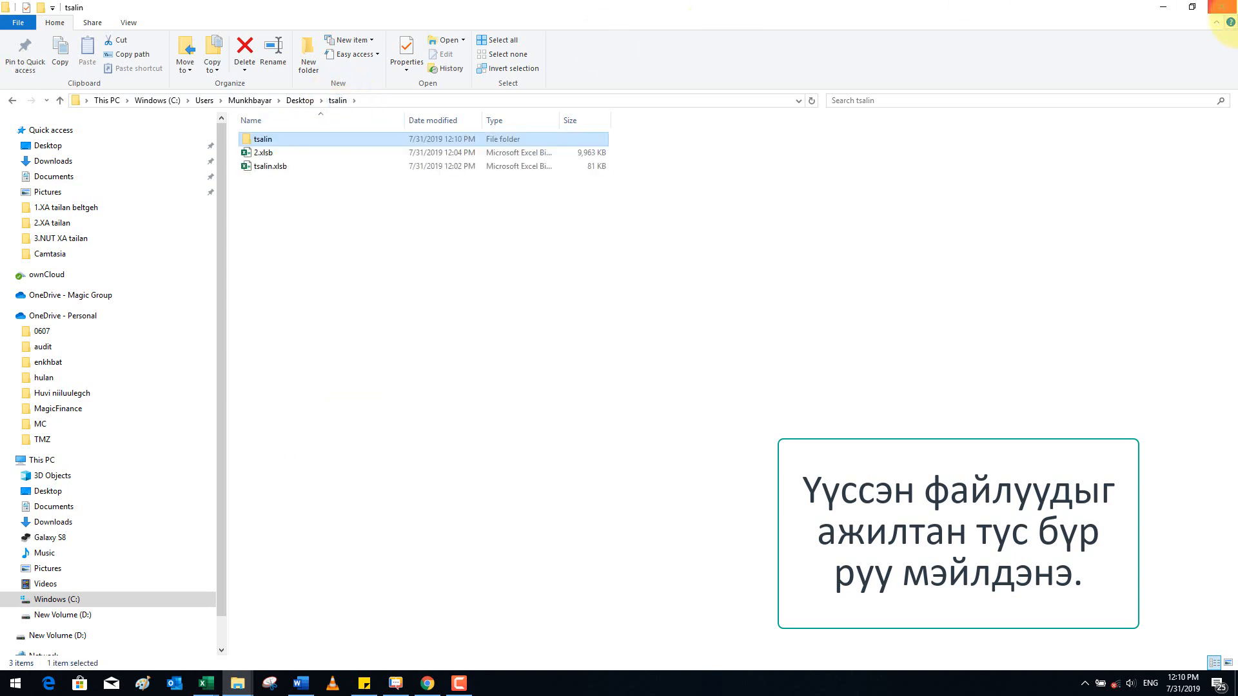
click(1175, 6)
click(351, 310)
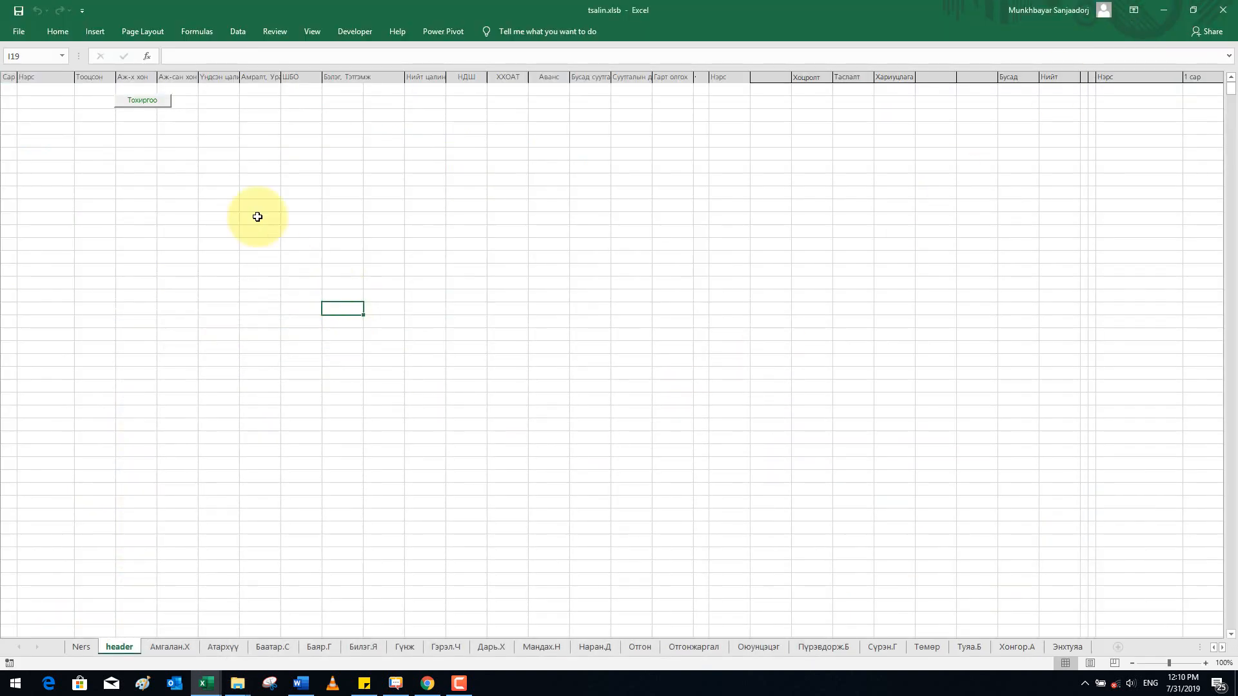
Delete the generated employee sheets from tsalin.xlsb with 6. Үүсгэсэн шийтнүүдийг устга in the header sheet's Тохиргоо tool.
click(237, 647)
click(277, 650)
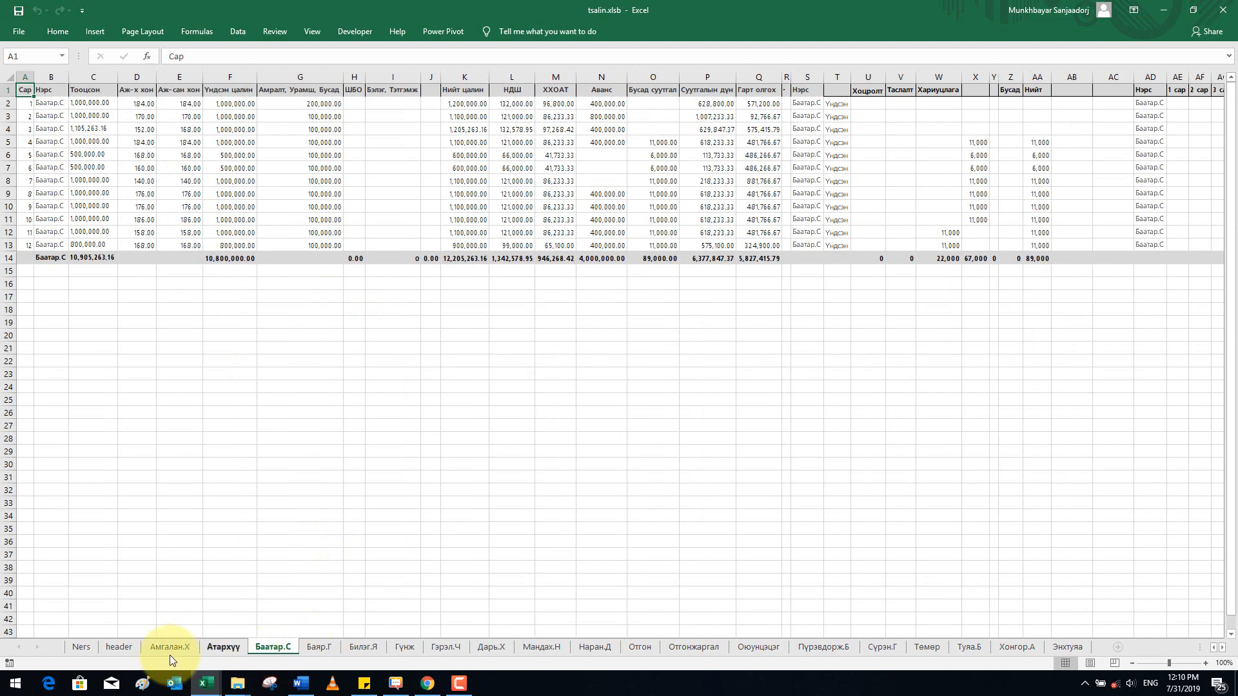
click(129, 649)
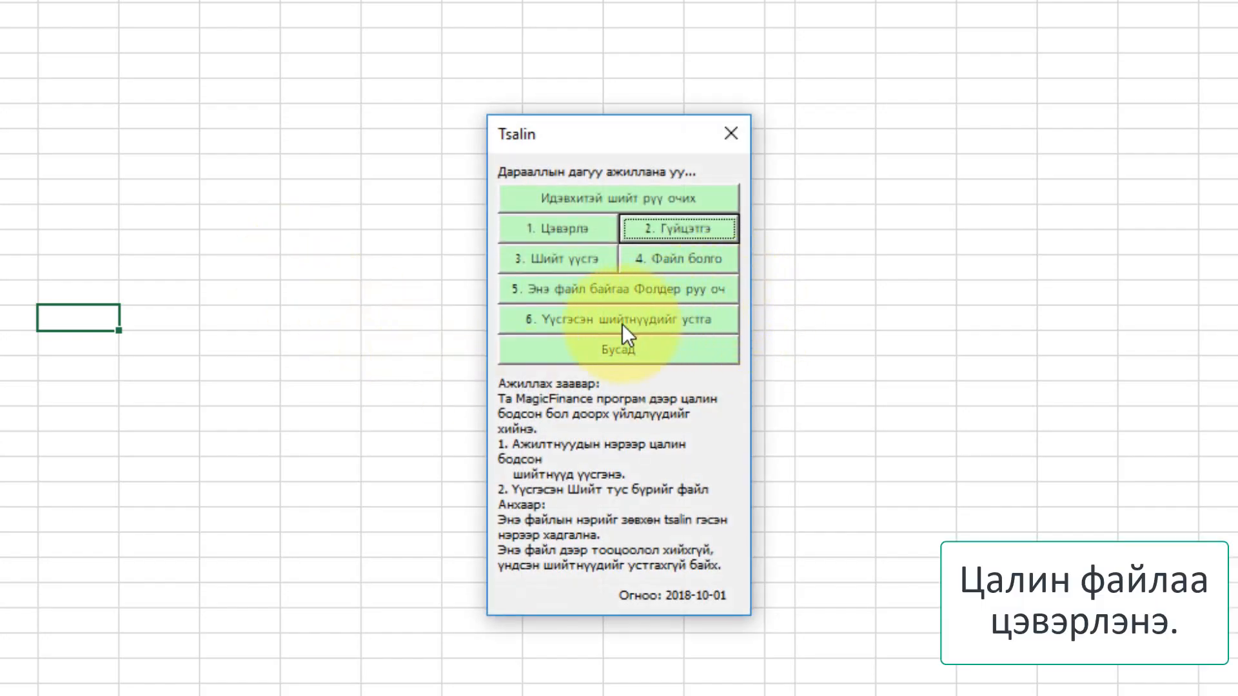
click(674, 316)
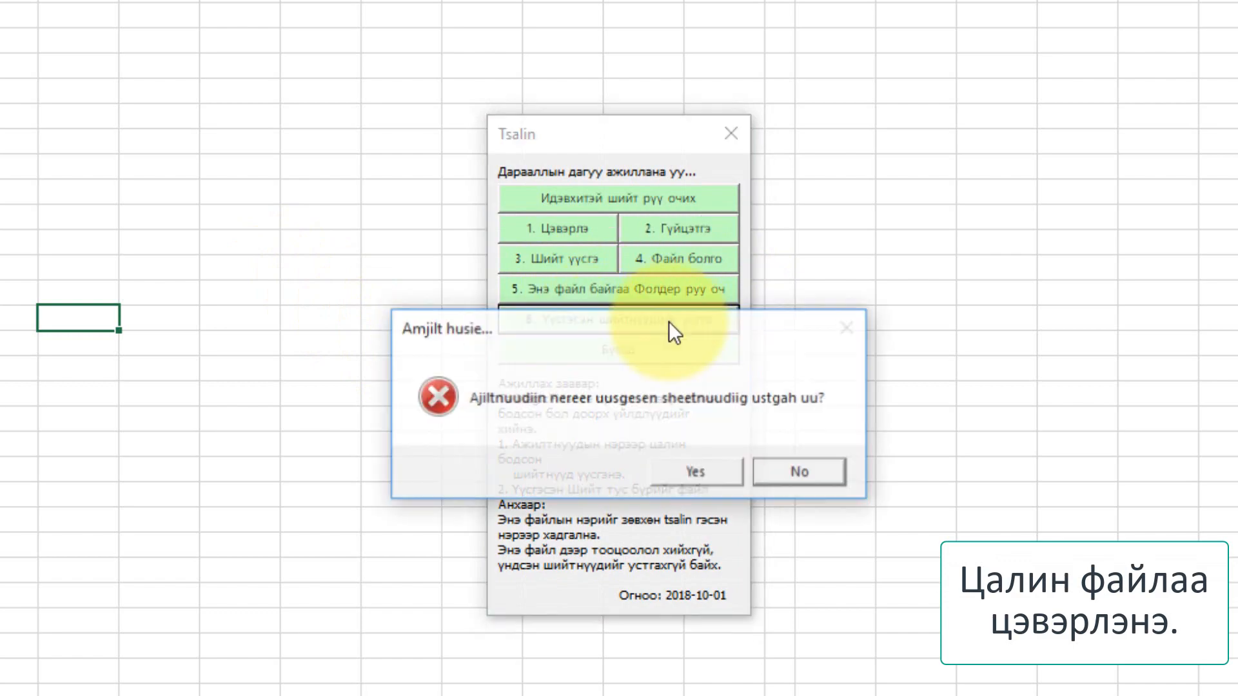
click(691, 477)
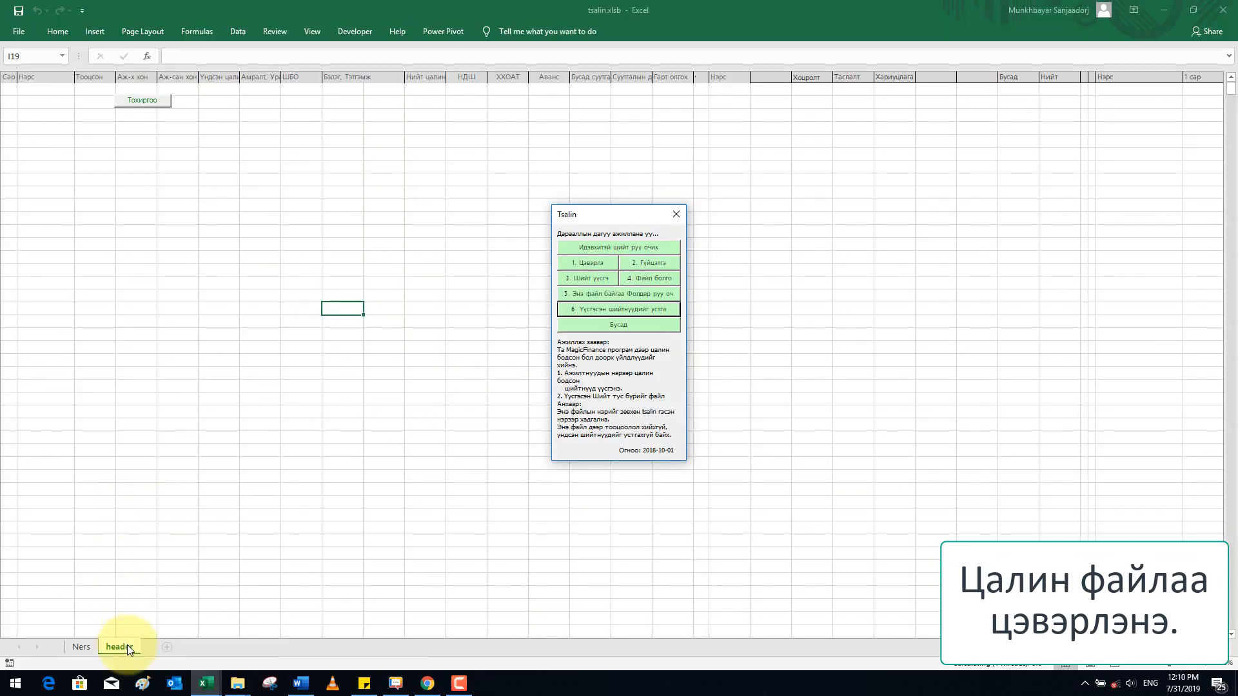
Clear the data on the Ners sheet with 1. Цэвэрлэ from the Тохиргоо tool, and close tsalin.xlsb with its changes saved.
click(98, 647)
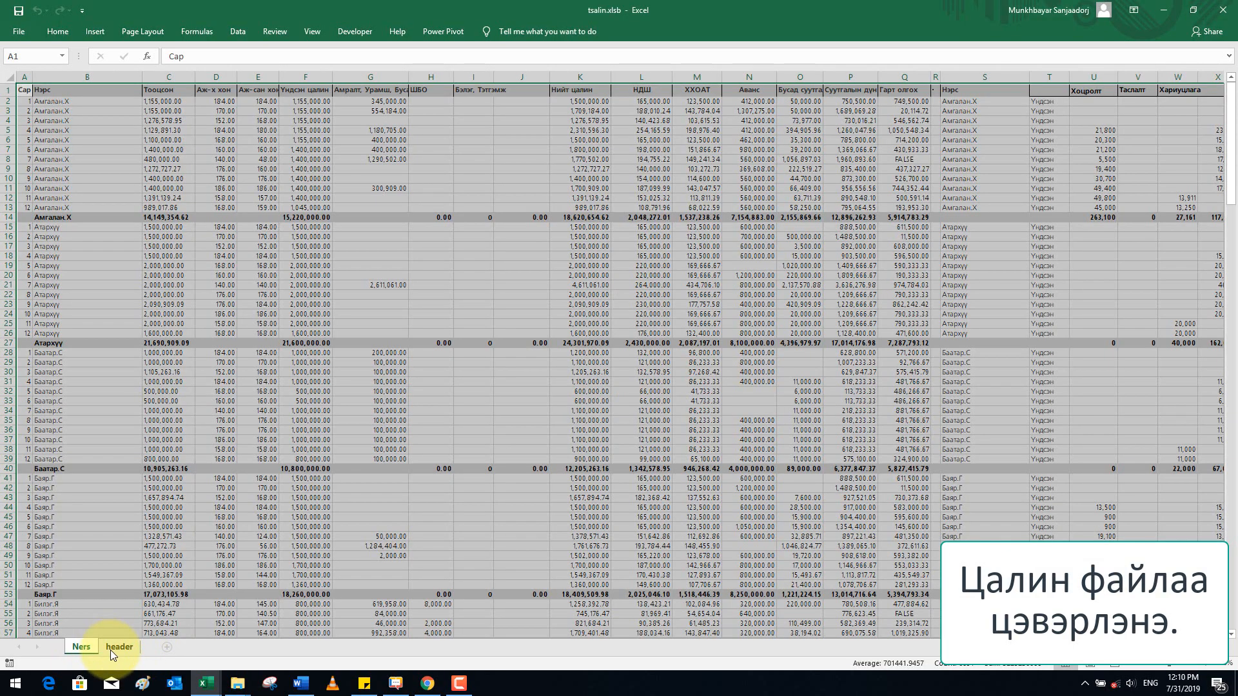
click(110, 650)
click(79, 642)
click(105, 649)
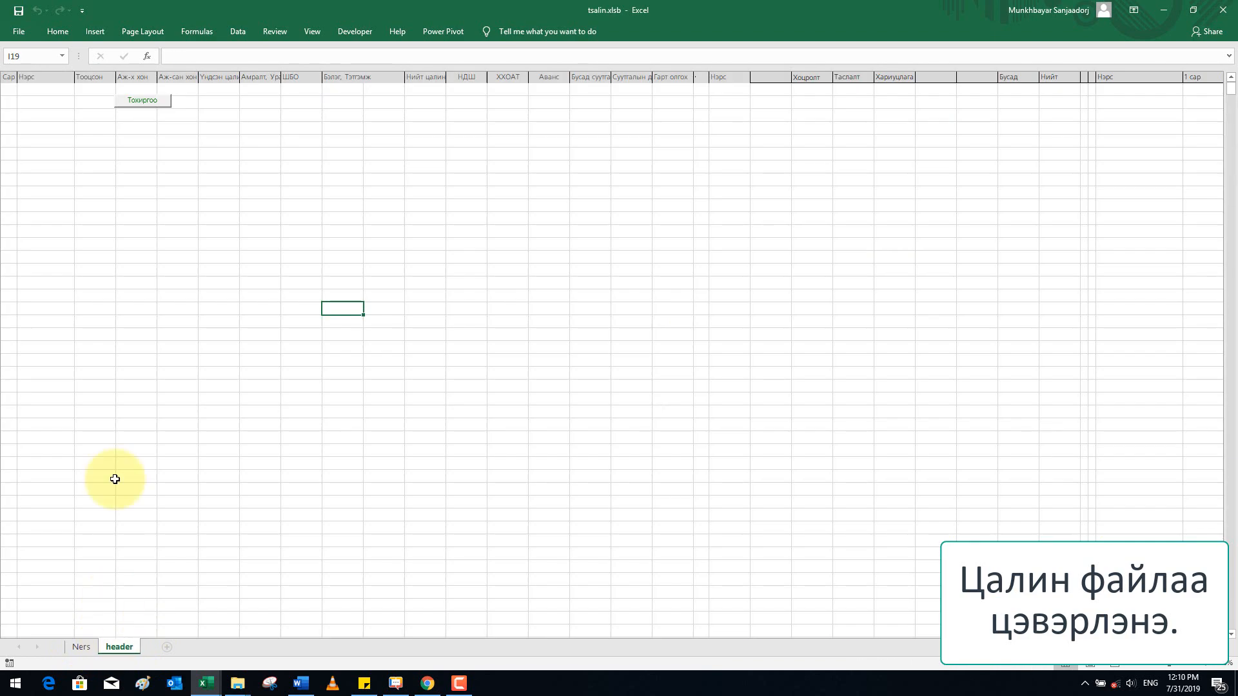
click(133, 102)
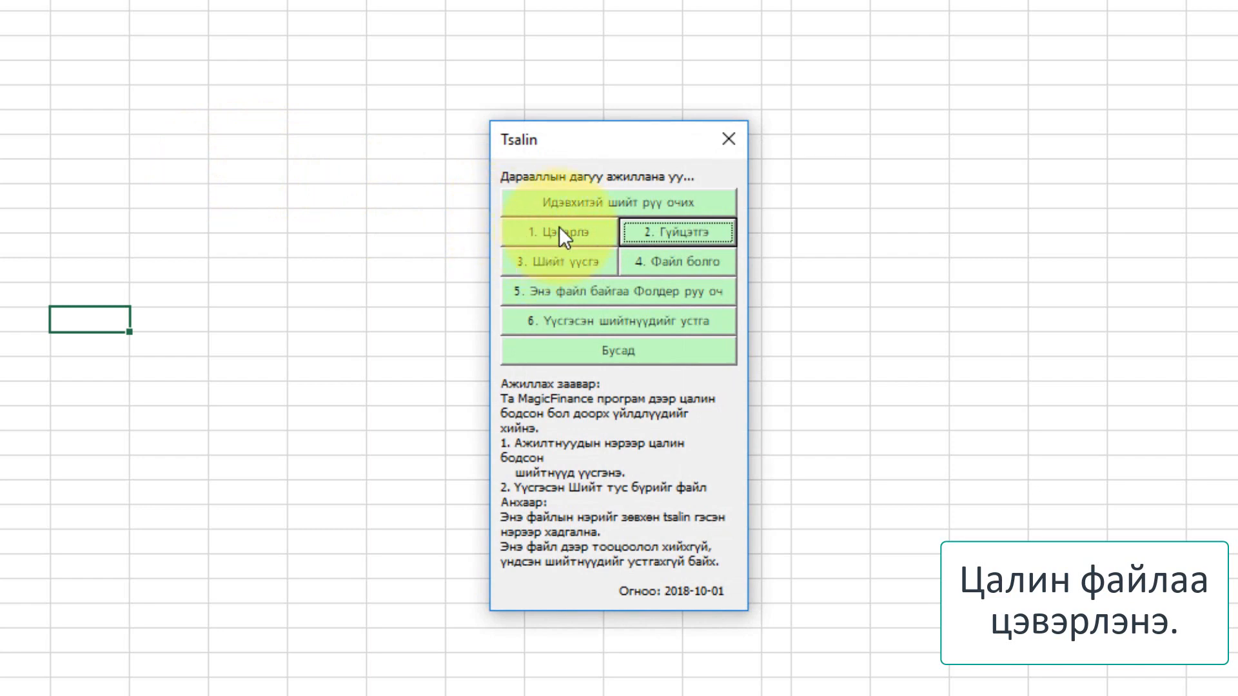
click(556, 231)
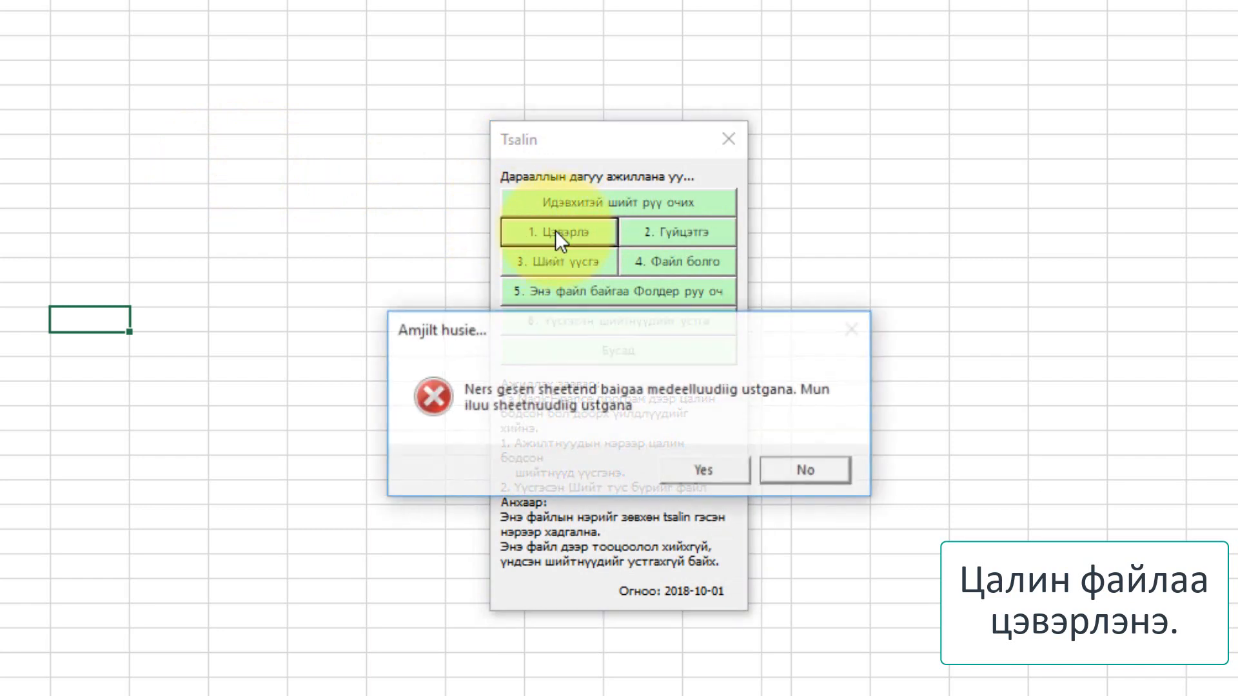
click(689, 468)
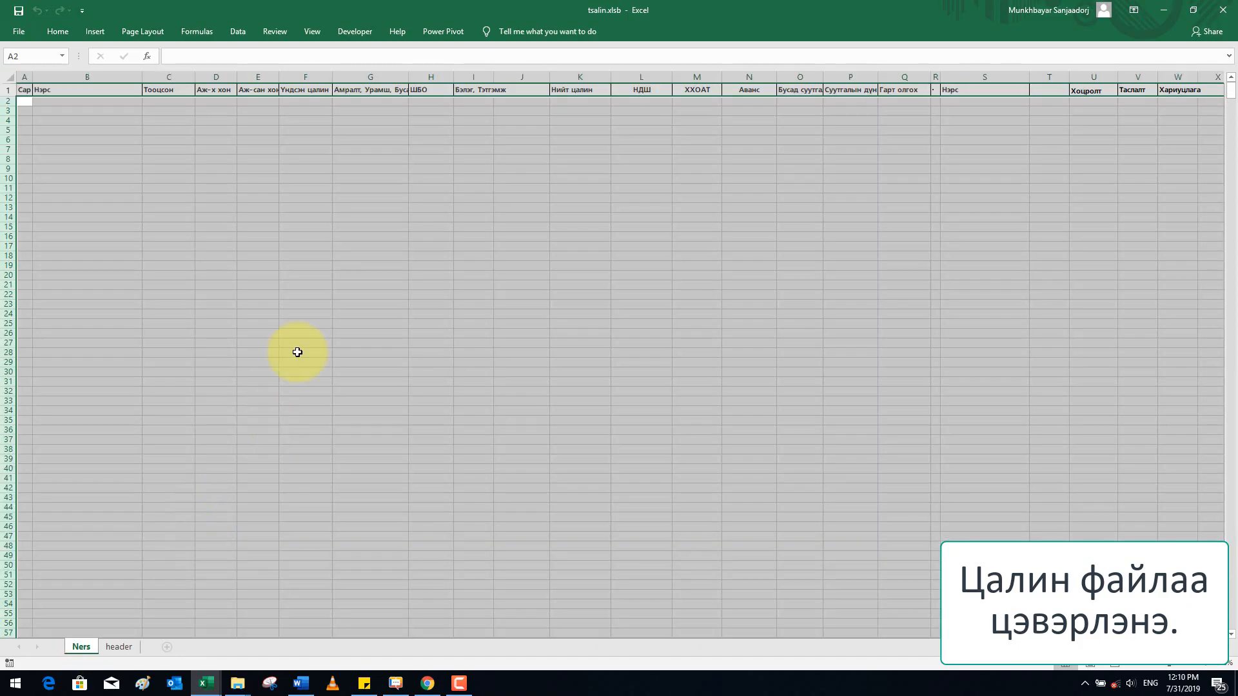
click(283, 227)
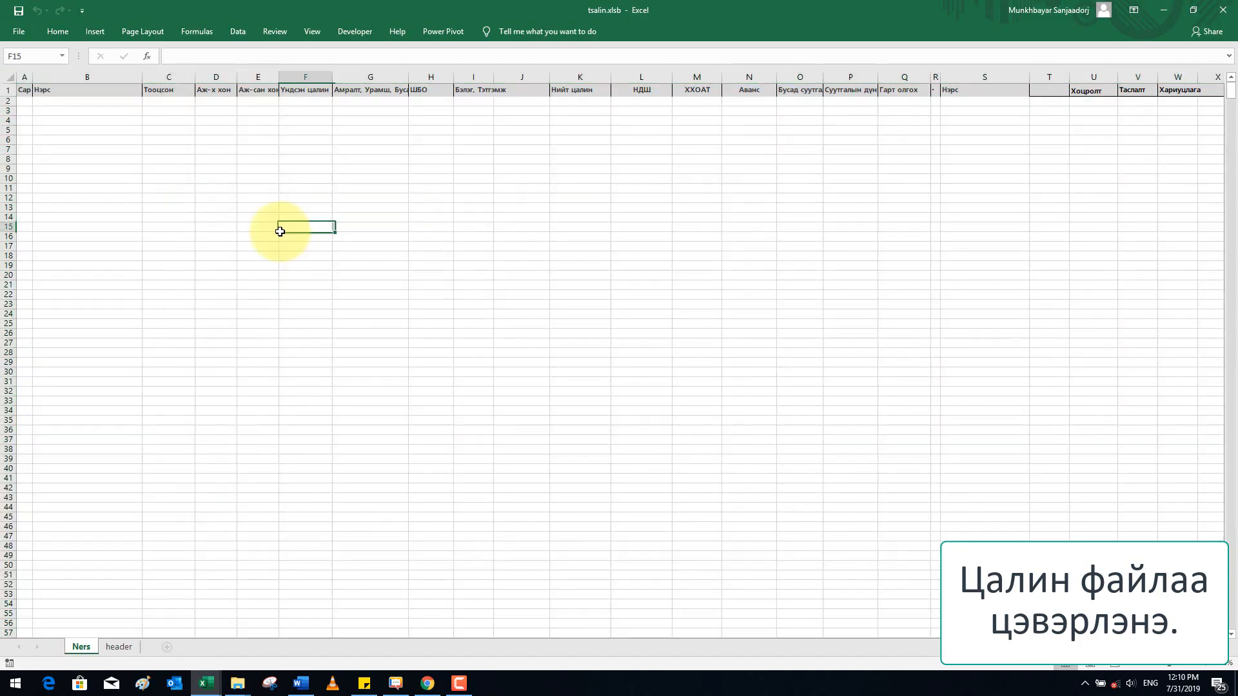
key(ctrl+w)
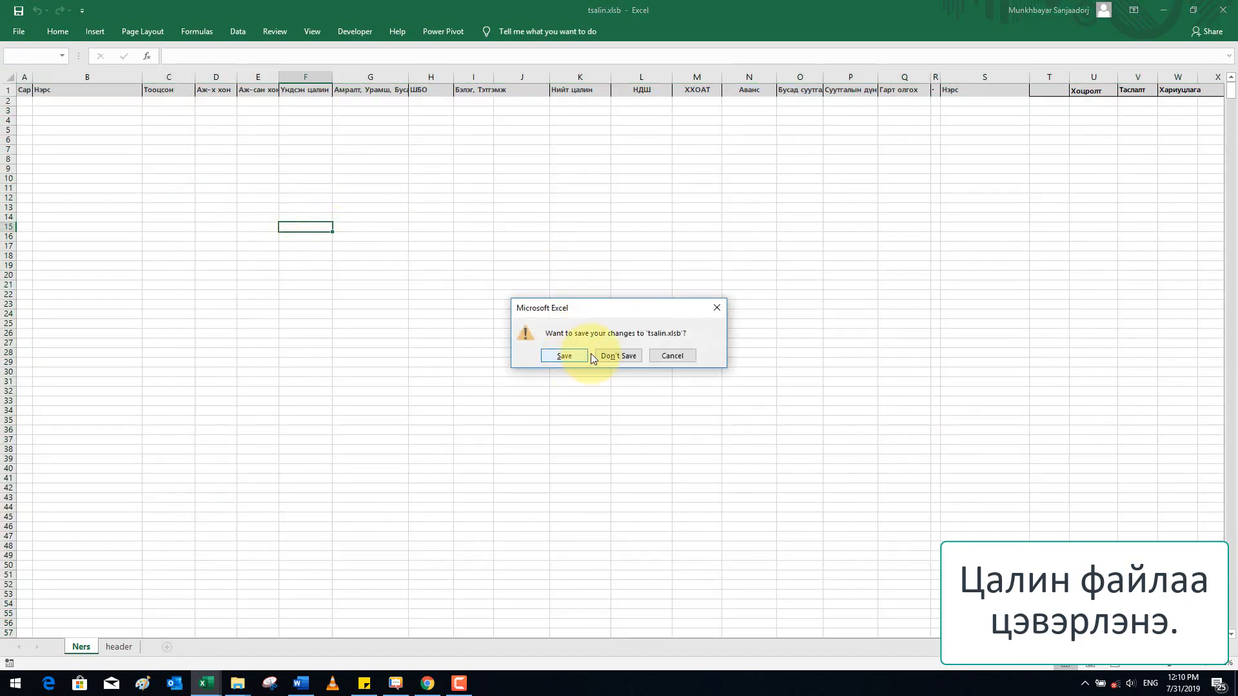
click(564, 356)
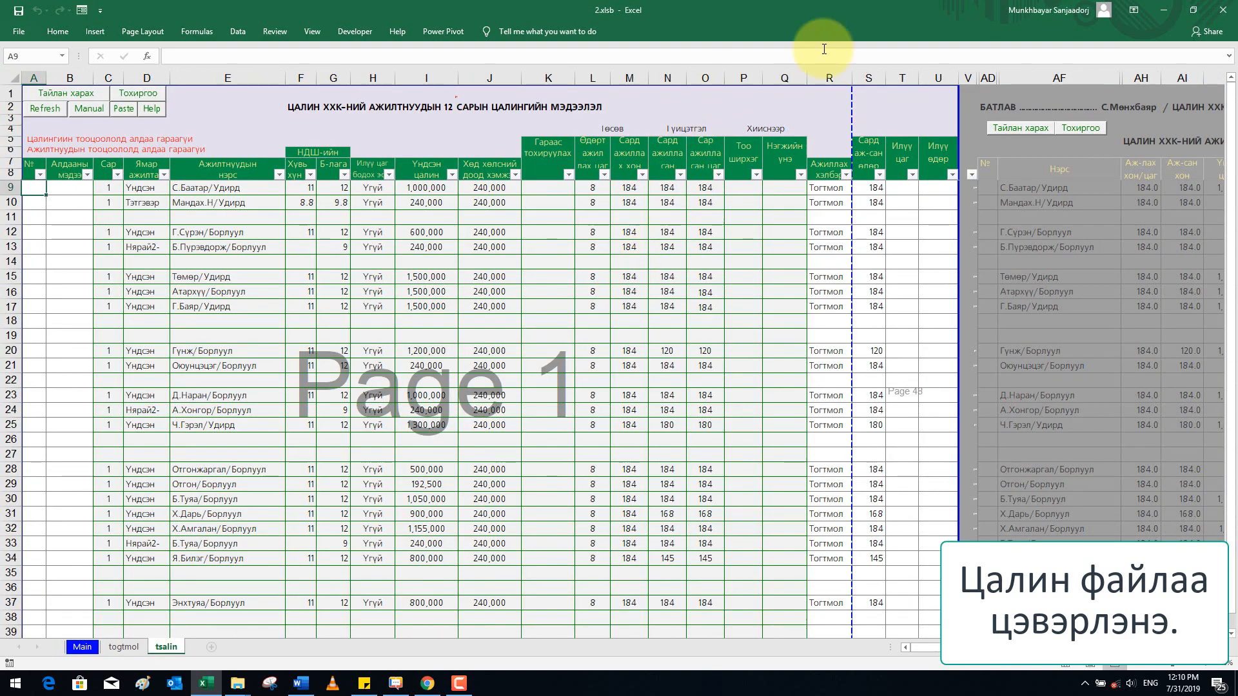
Switch to the tsalin folder in File Explorer and open its tsalin subfolder of generated employee files.
mouse_move(238, 682)
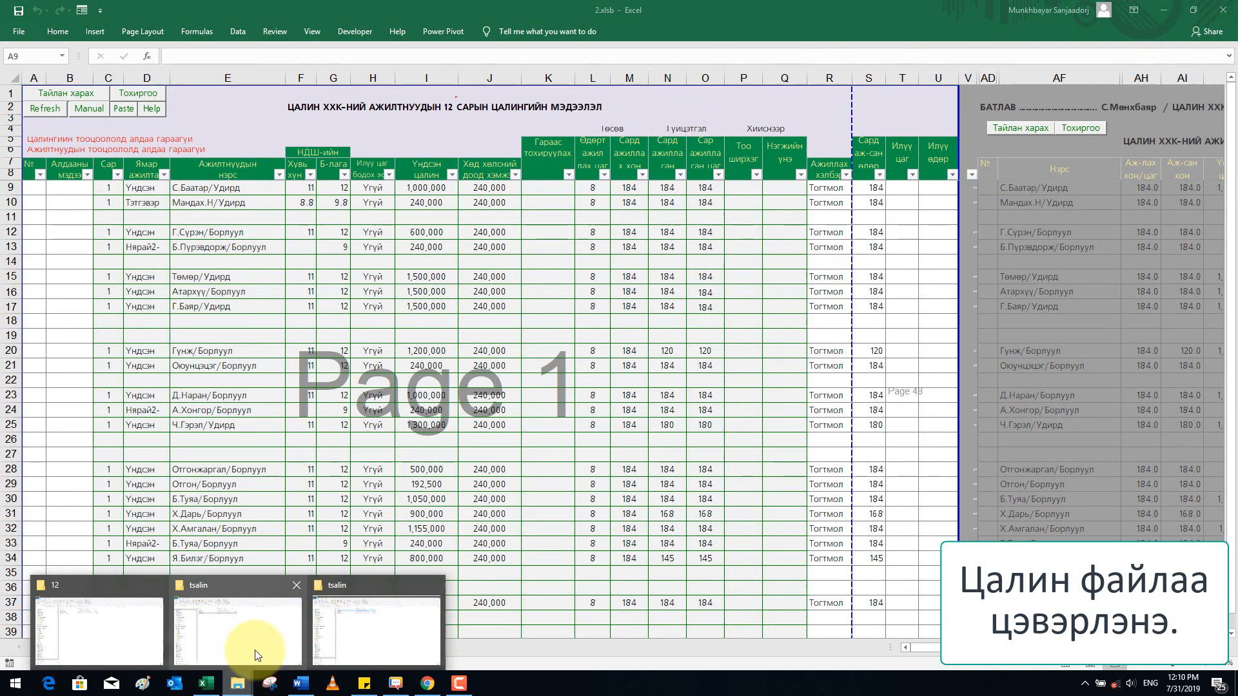
click(334, 627)
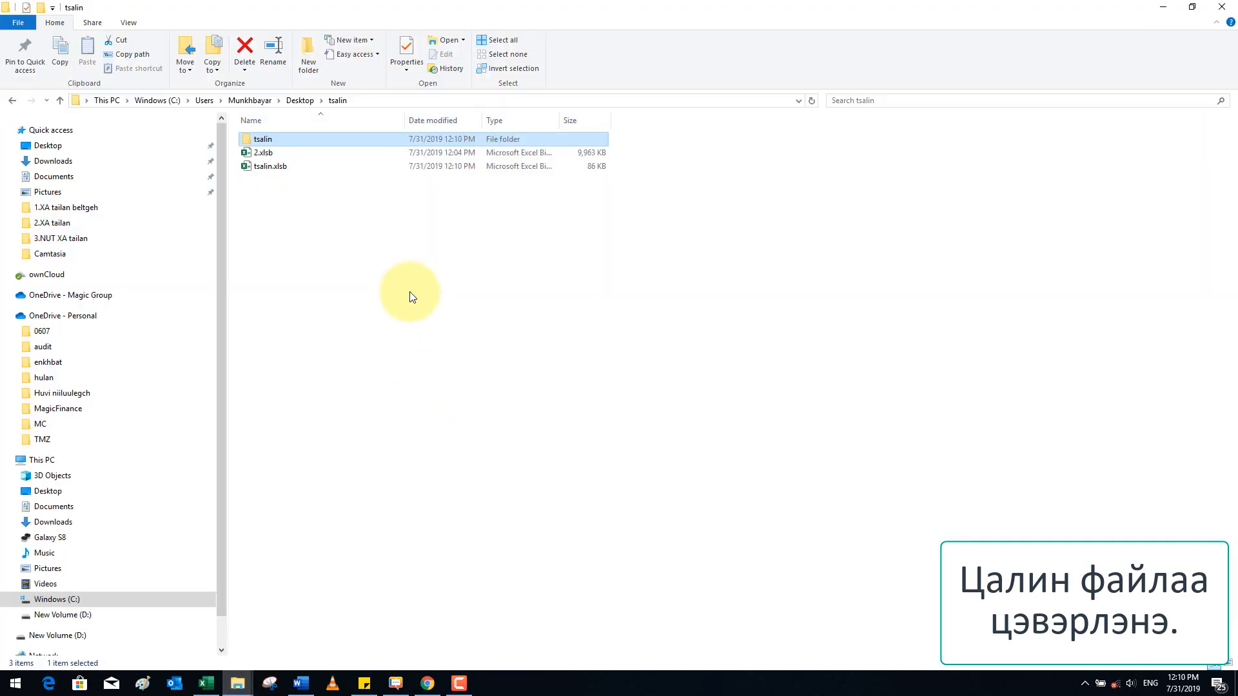
double_click(268, 137)
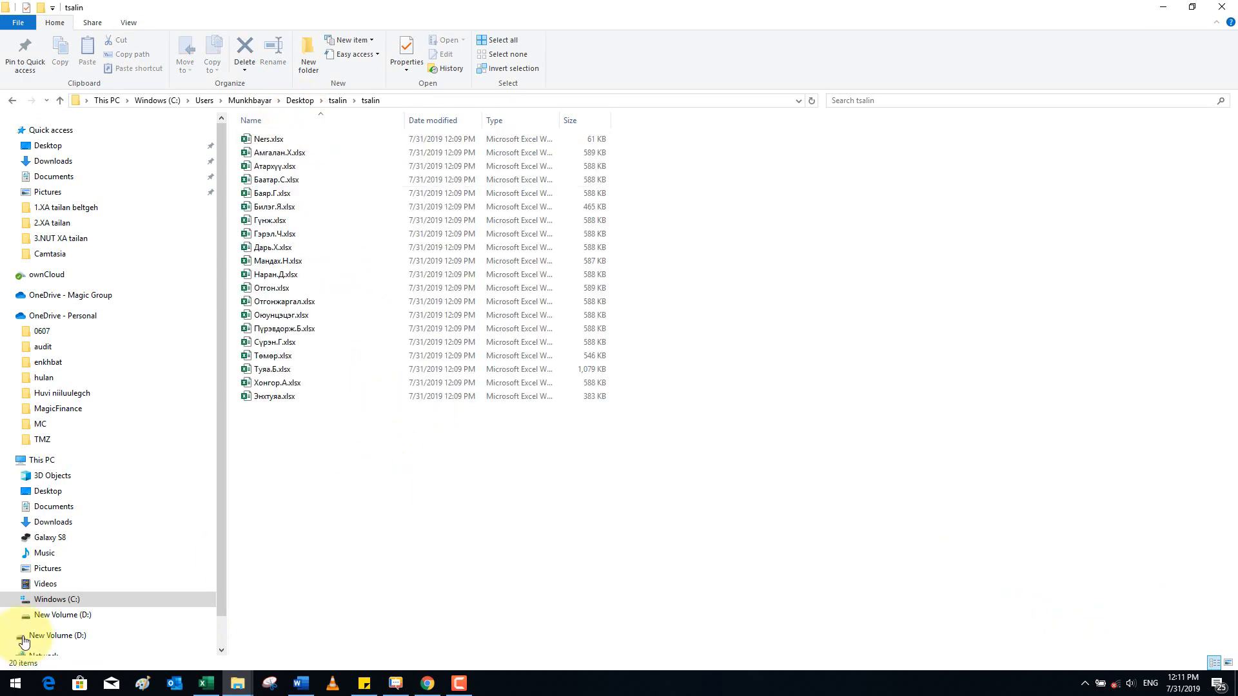